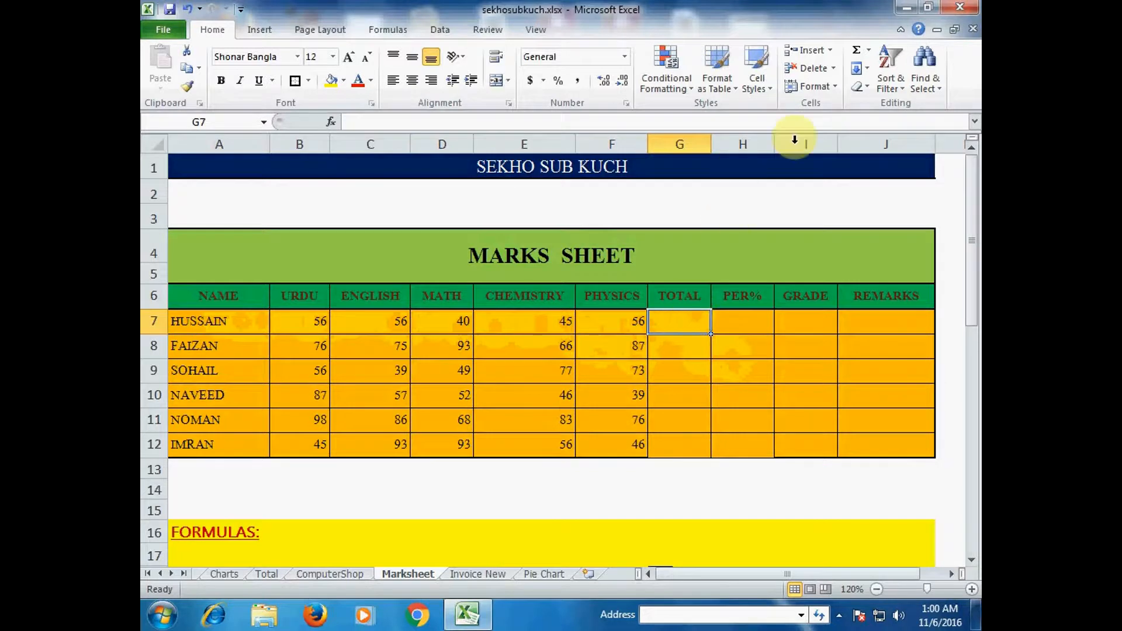
Step: Total the first student's marks in G7 with =SUM(B7:F7) and fill the formula down through G12
left_click(860, 52)
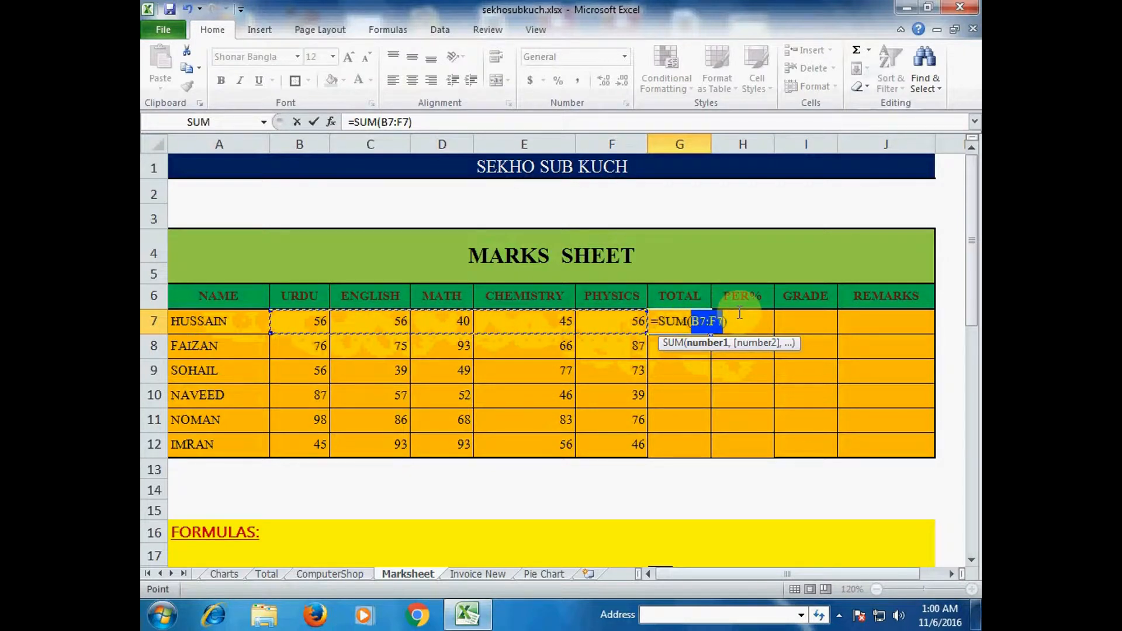
key("Return")
left_click(699, 321)
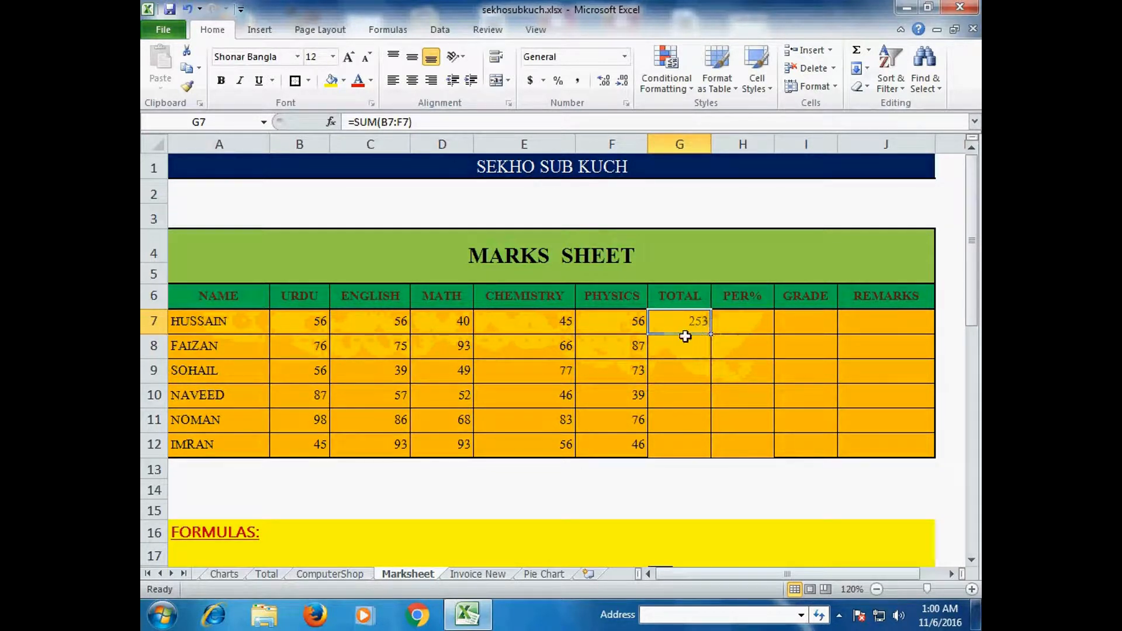
left_click_drag(711, 335, 710, 335)
double_click(711, 334)
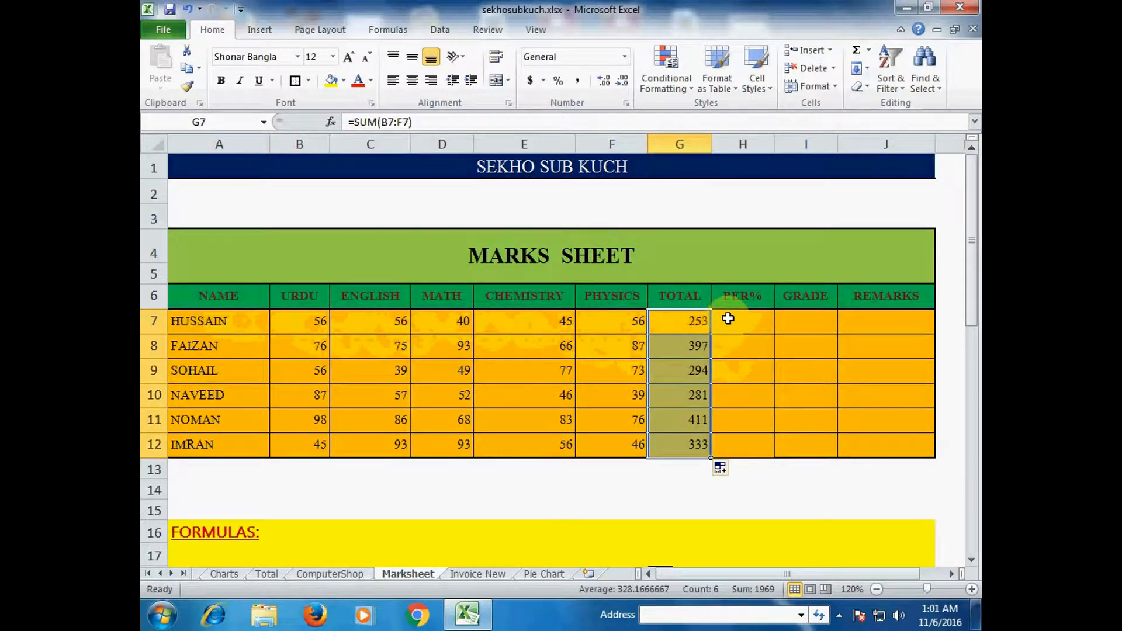
Step: Enter the formula =G7/500 in H7 to calculate the first student's percentage
left_click(731, 319)
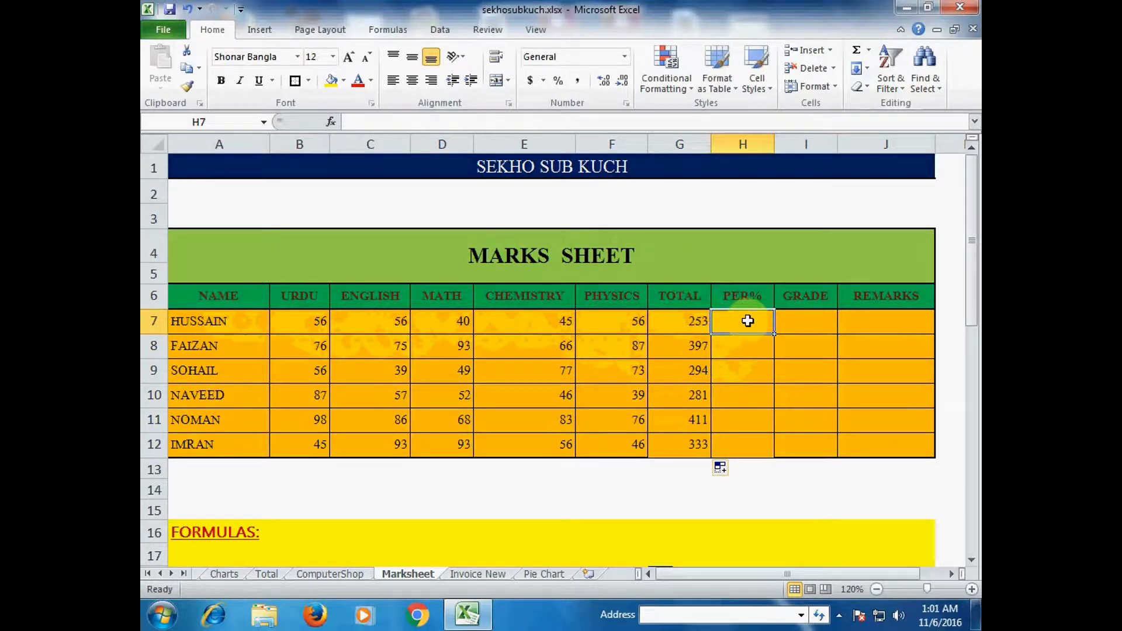
type("=")
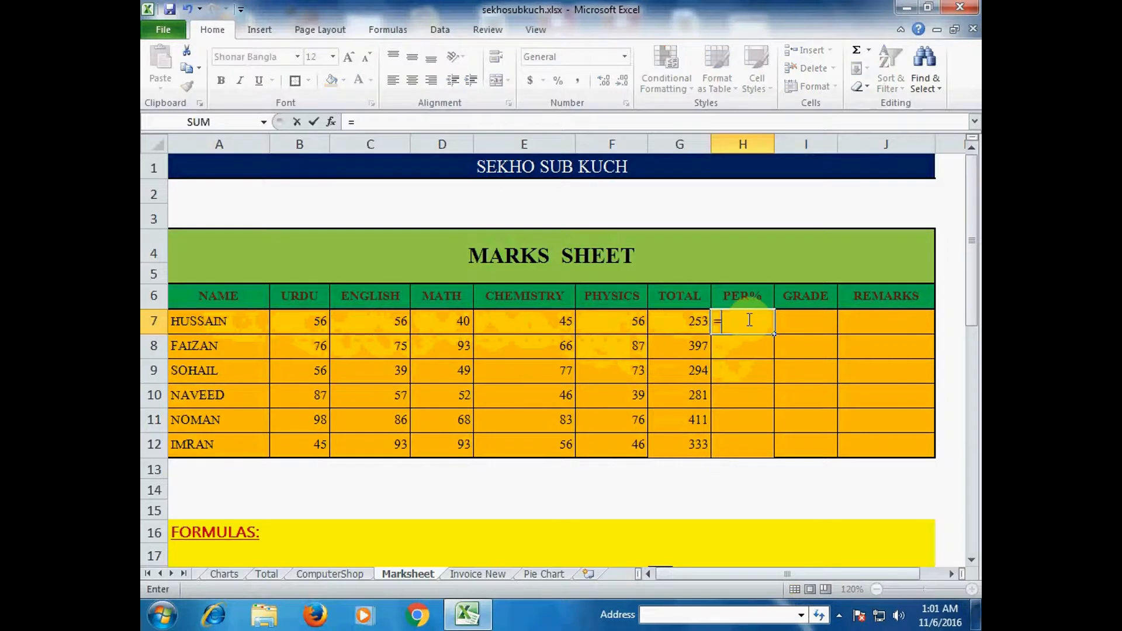
left_click(694, 322)
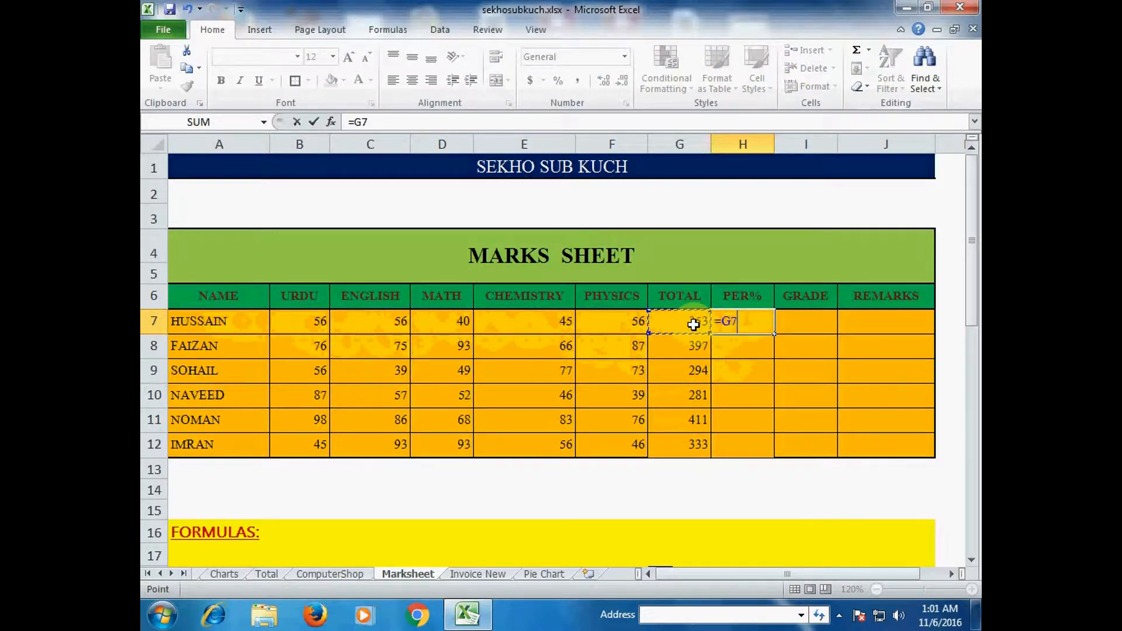
type("/")
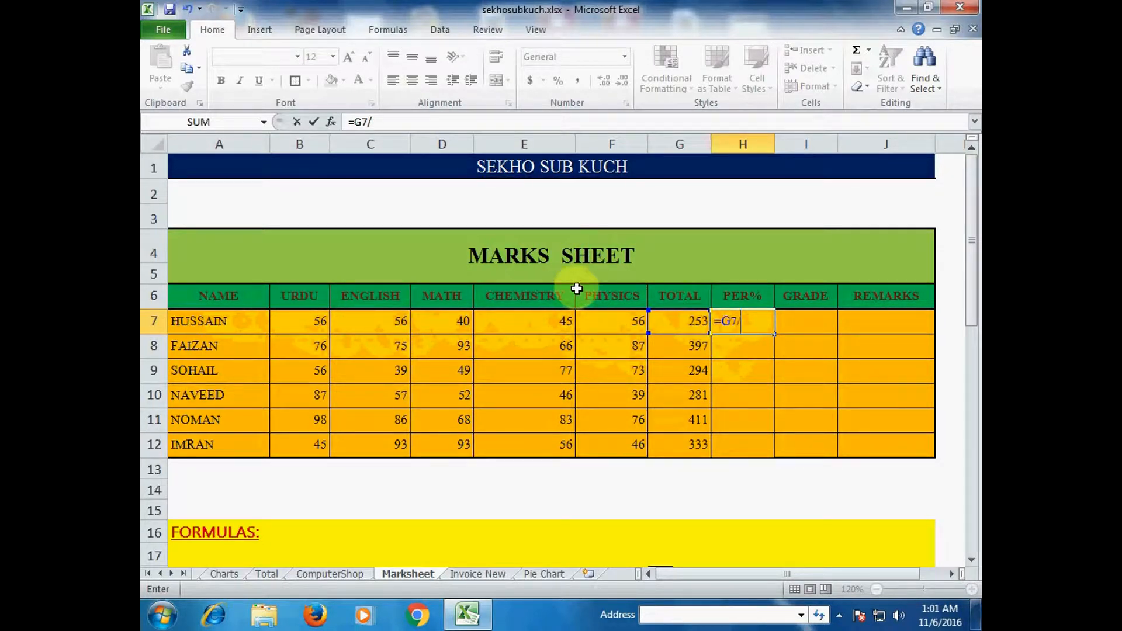
type("500")
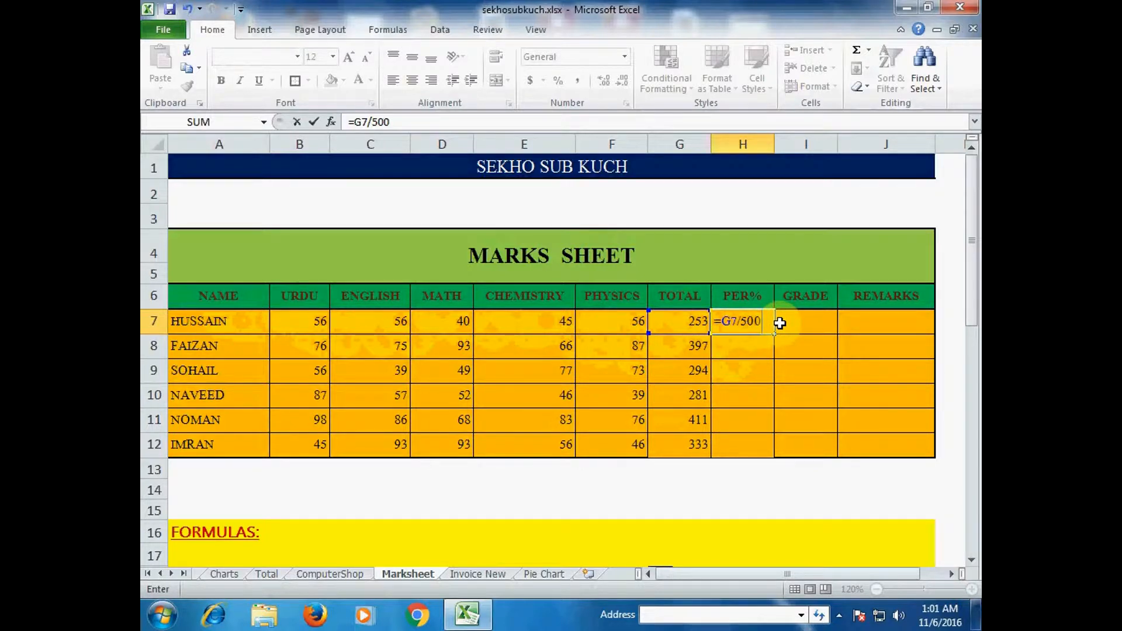
key("Return")
Step: Format H7 as a percentage and fill it down the PER% column through H12
left_click(734, 325)
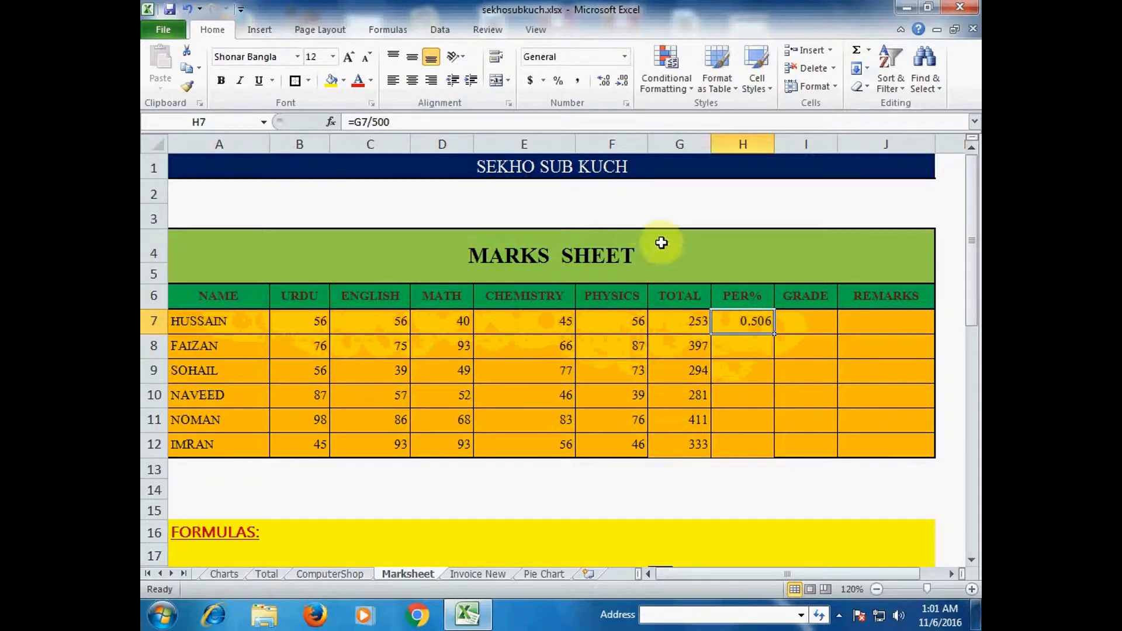
left_click(562, 80)
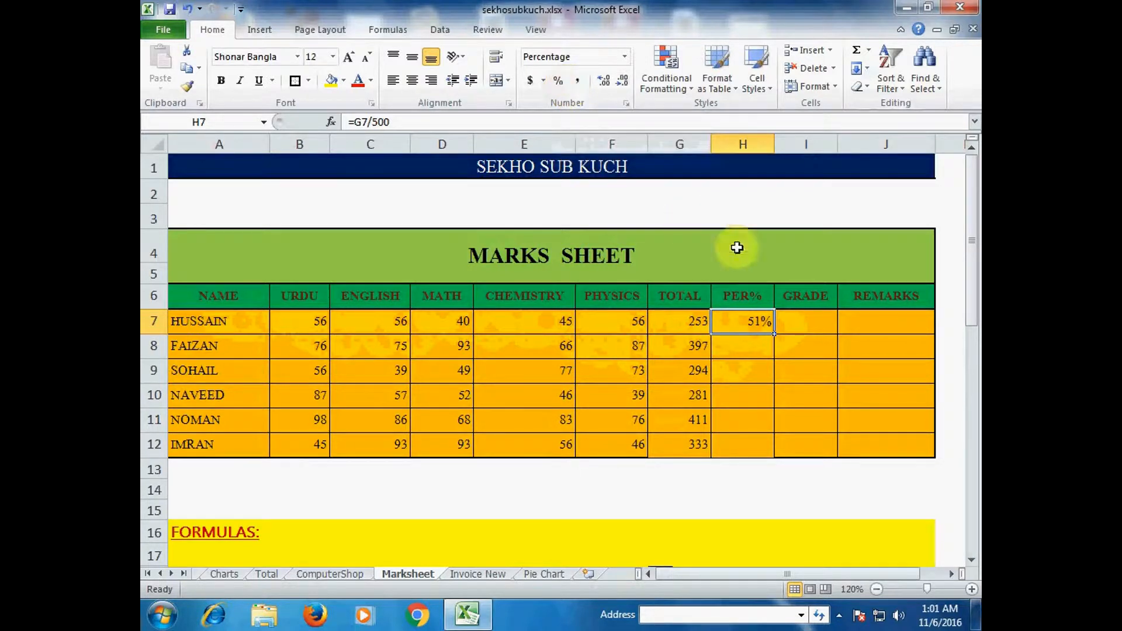
double_click(775, 334)
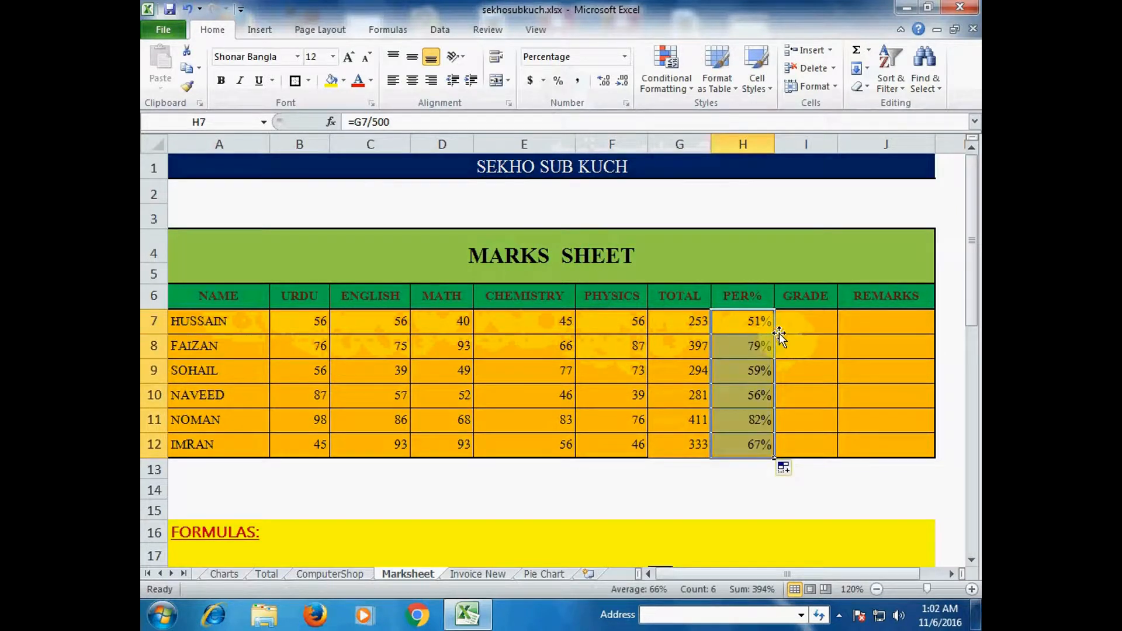
Step: Examine the reference formulas and the GRADE criteria table below the marks sheet, checking each percentage threshold and its grade
left_click(813, 323)
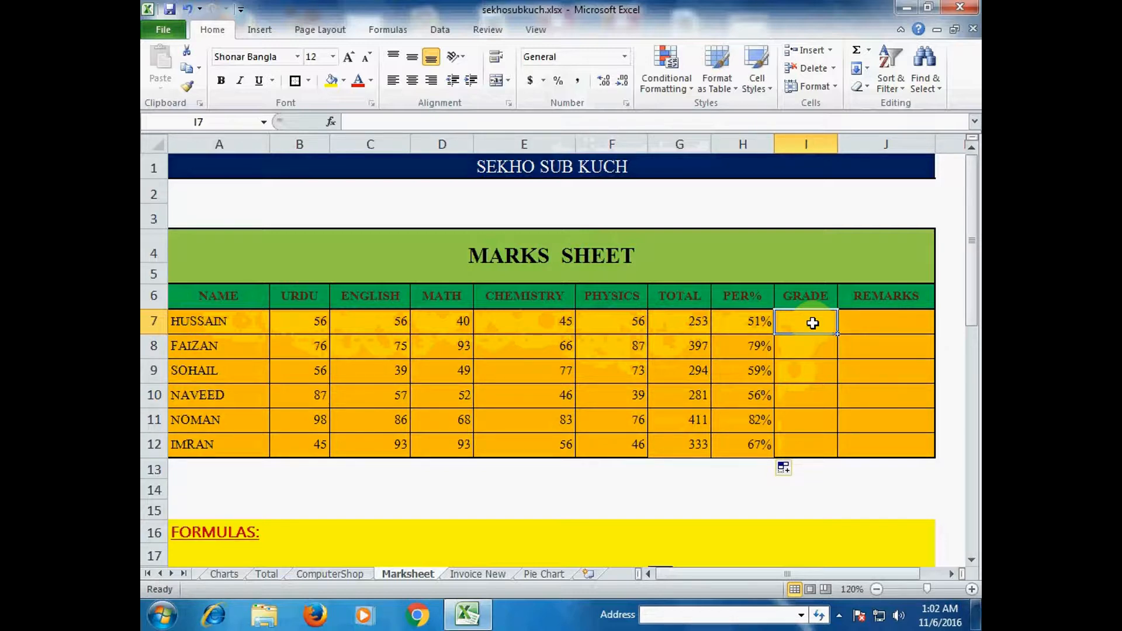
scroll(634, 367, "down", 3)
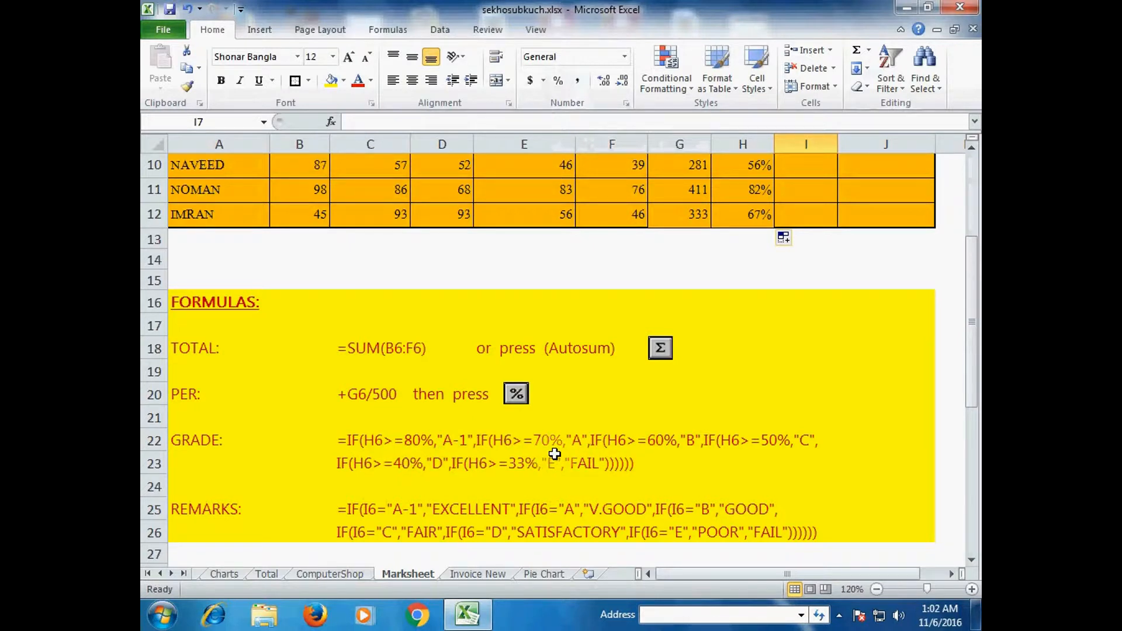
scroll(557, 449, "down", 4)
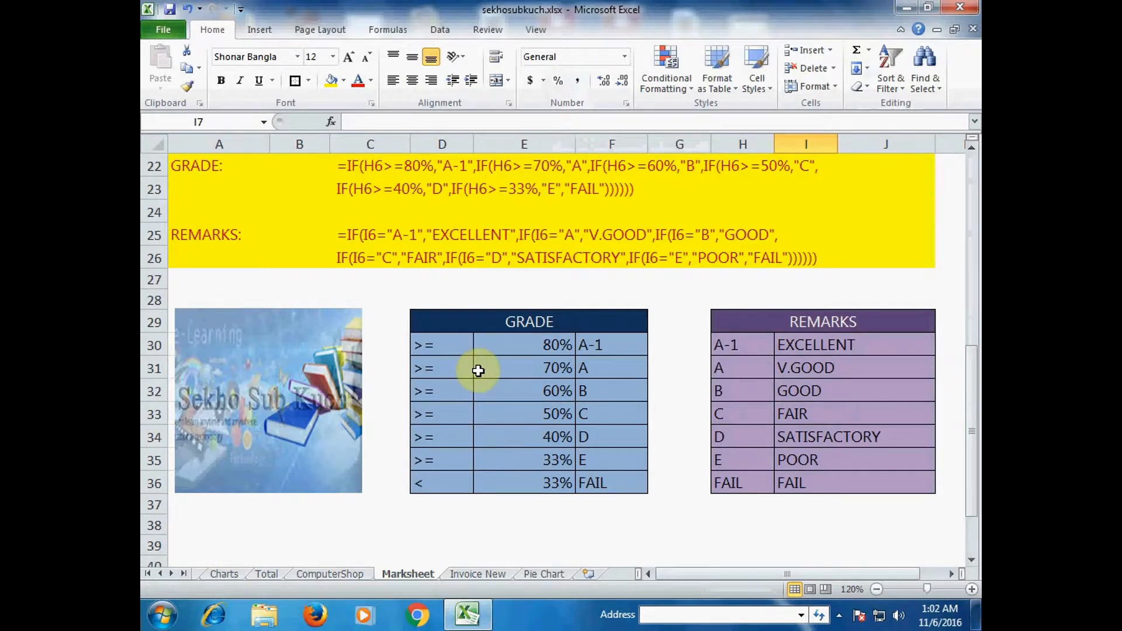
scroll(468, 240, "up", 1)
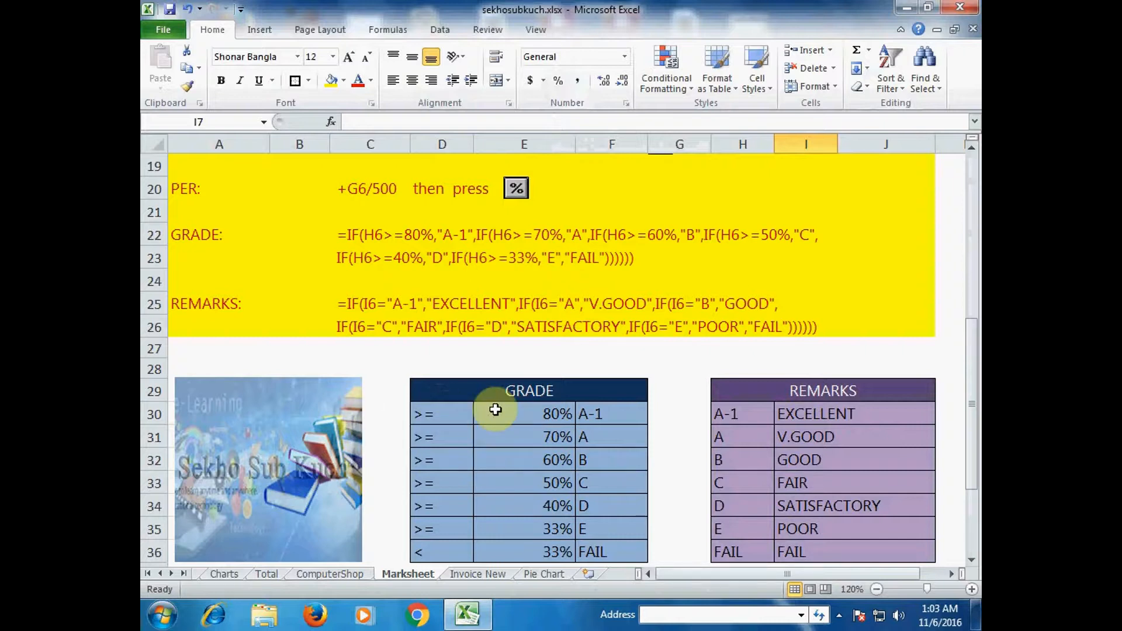
scroll(499, 413, "down", 1)
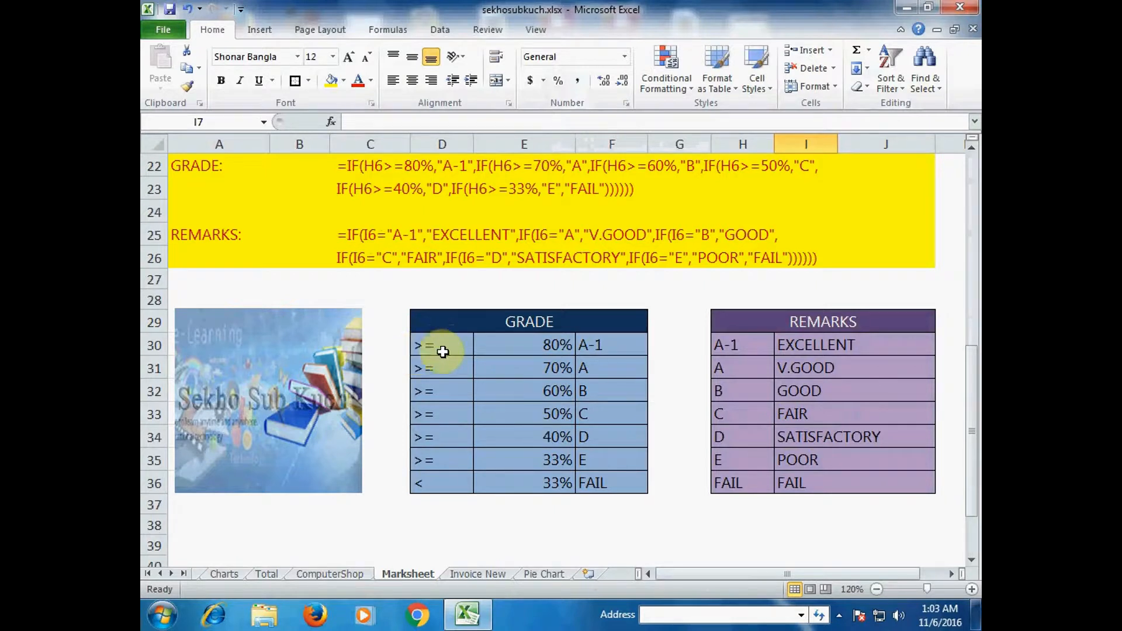
left_click(544, 346)
left_click(605, 350)
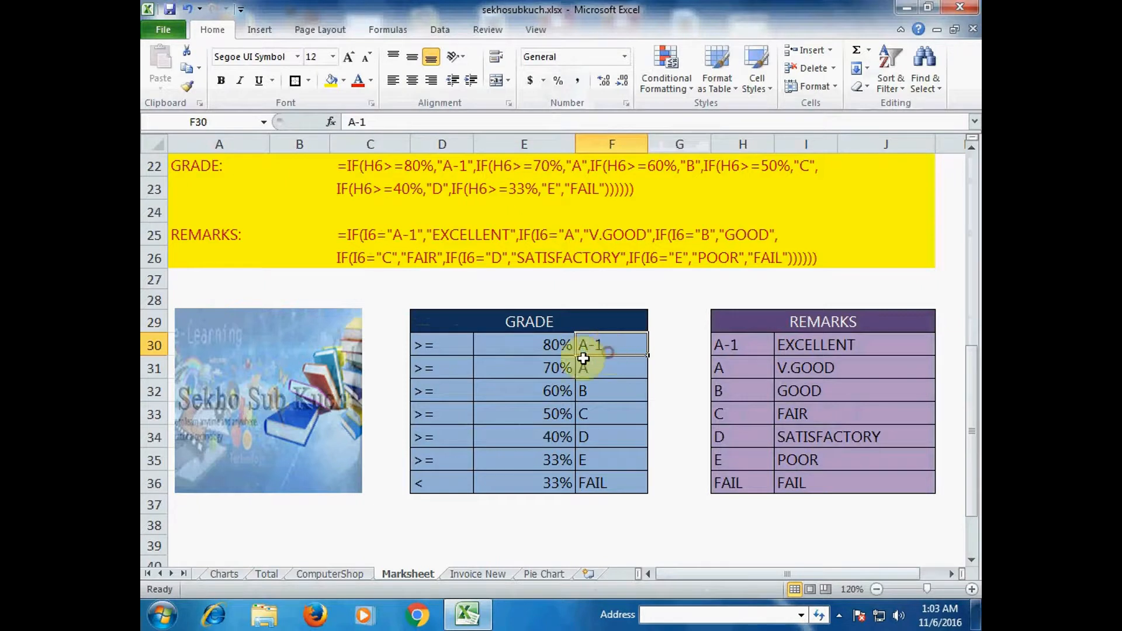
left_click(537, 371)
left_click(621, 370)
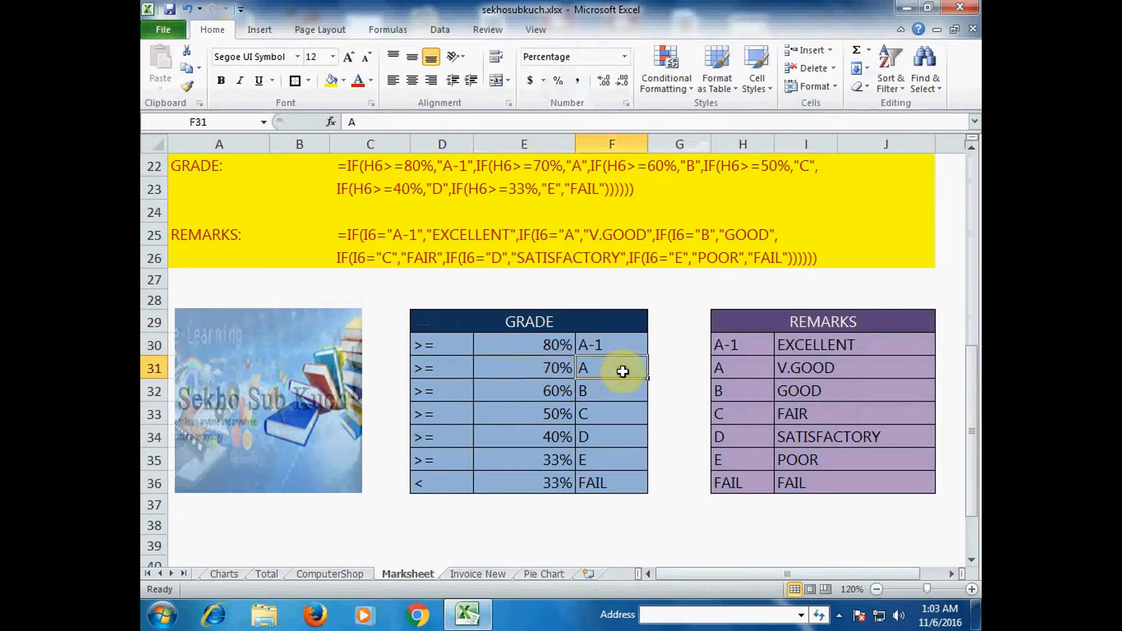
left_click(453, 395)
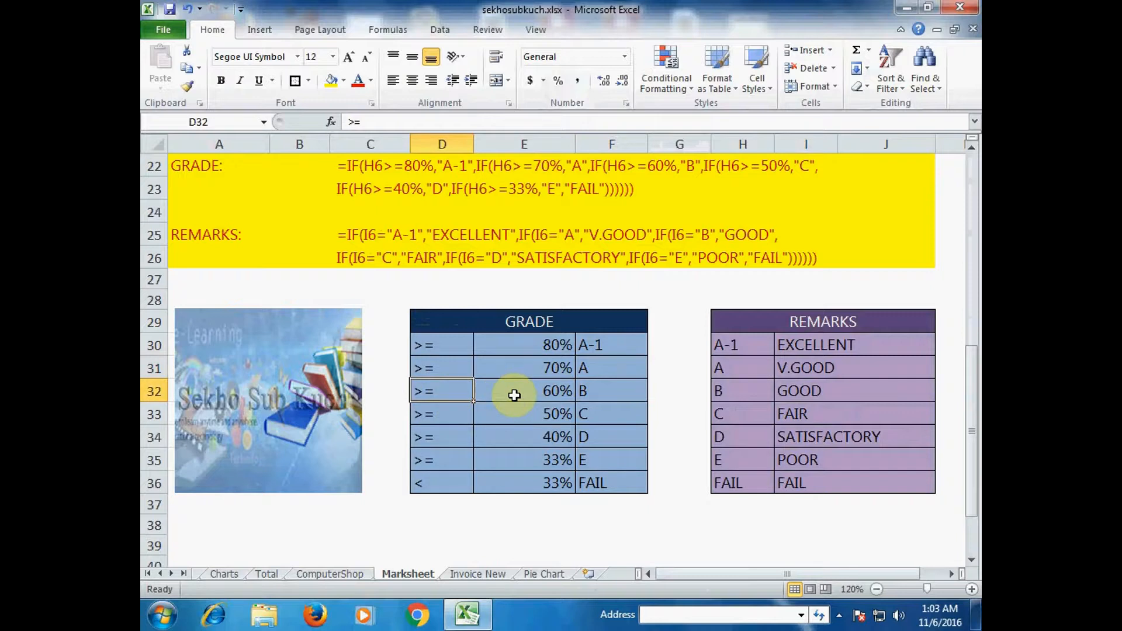
left_click(544, 392)
left_click(608, 395)
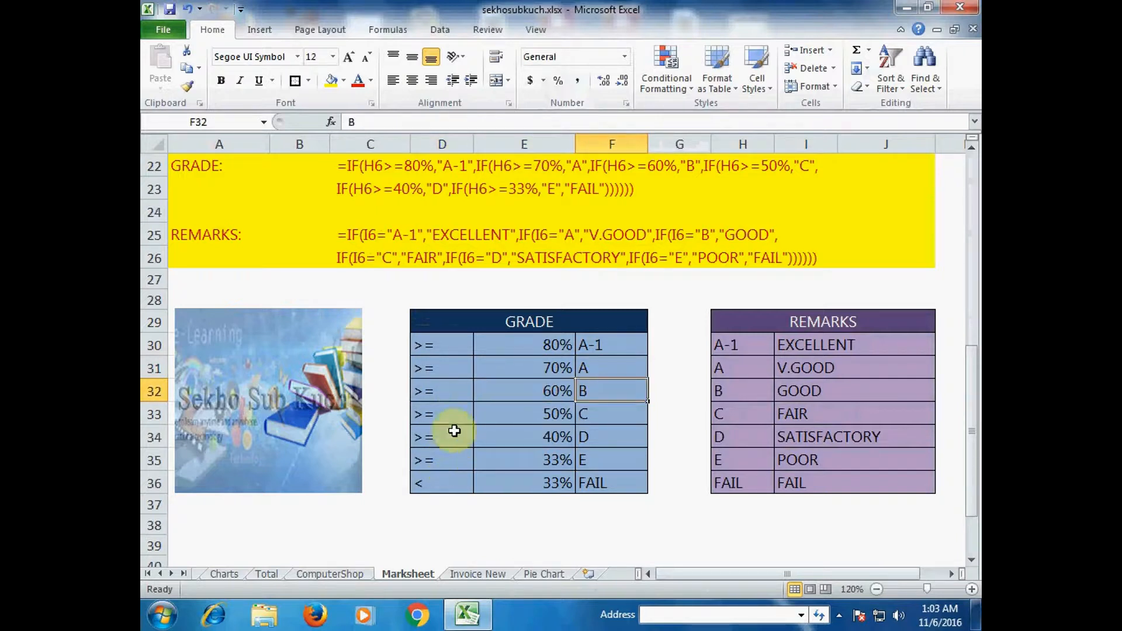
left_click(450, 483)
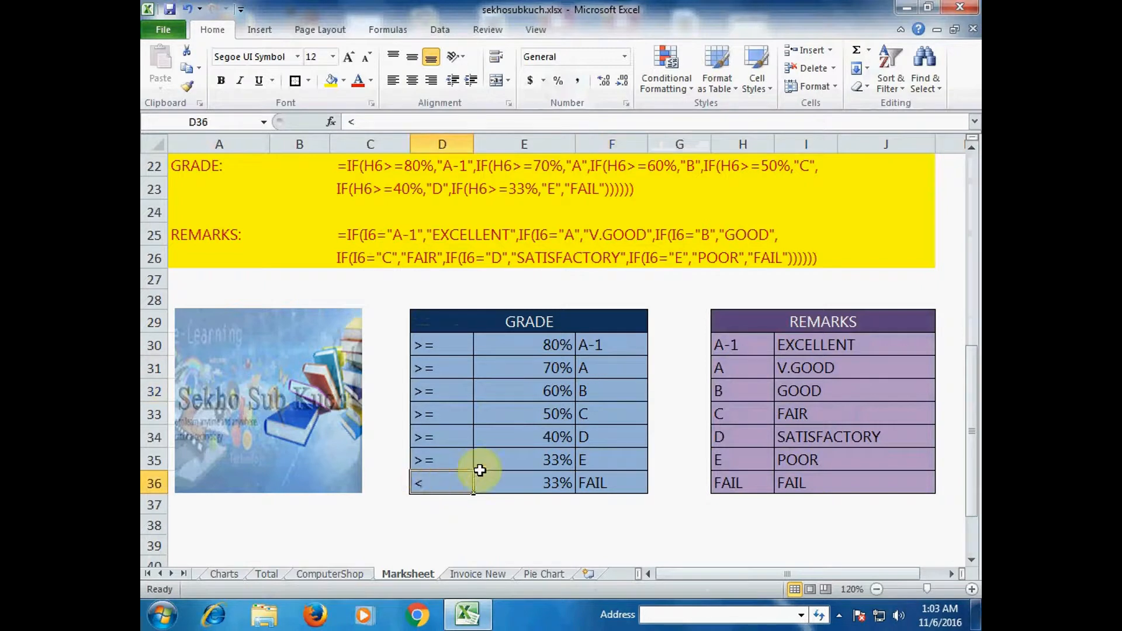
left_click(437, 465)
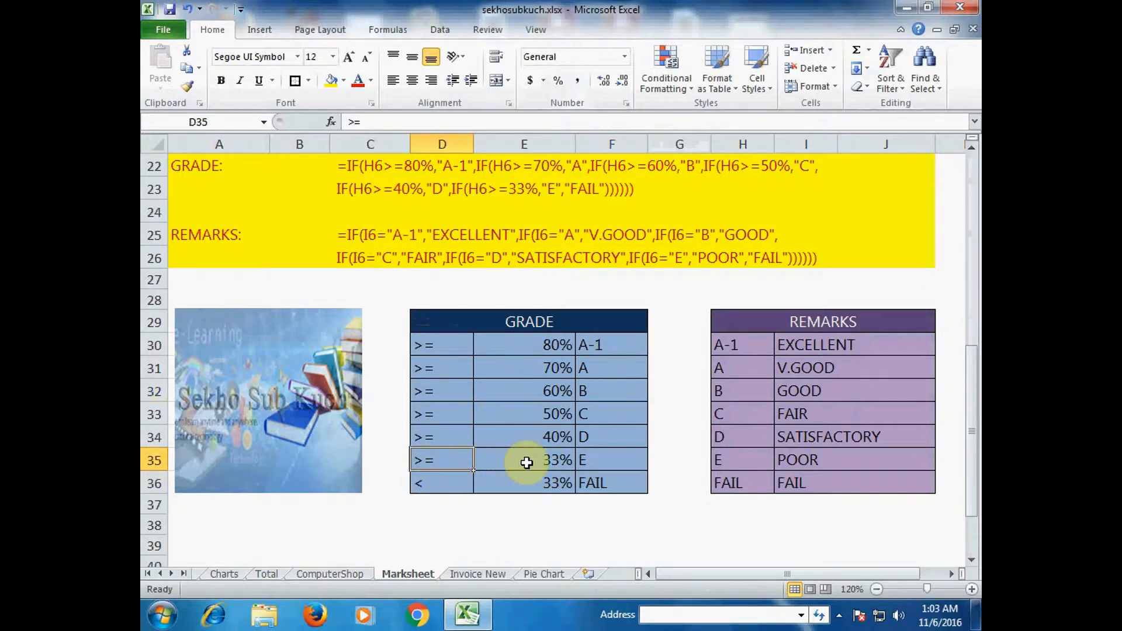
left_click(588, 465)
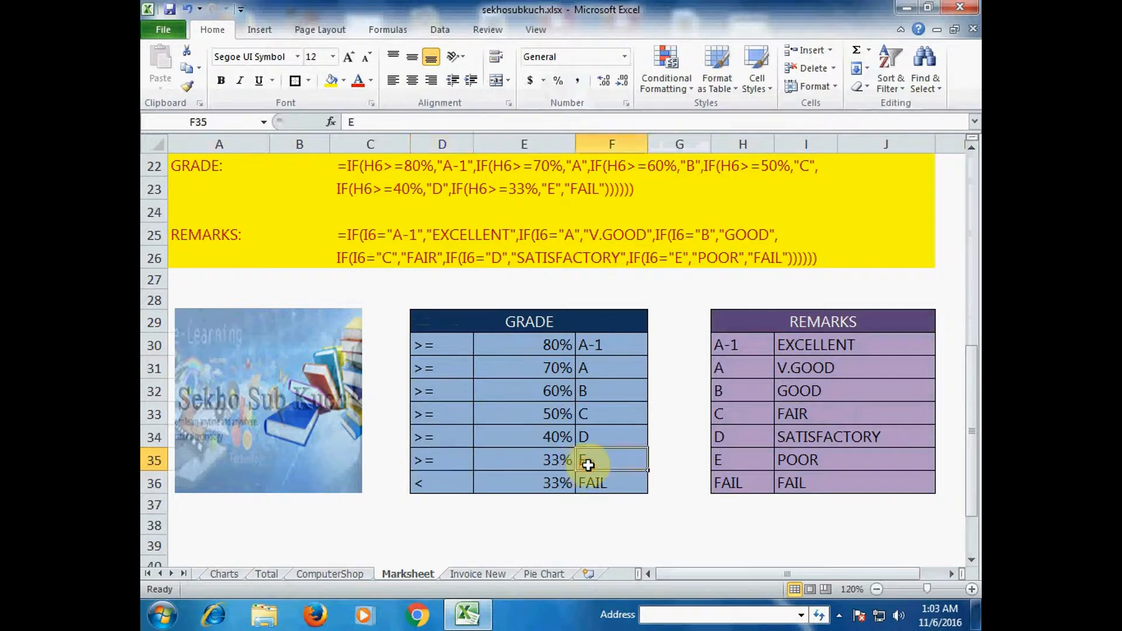
left_click(601, 488)
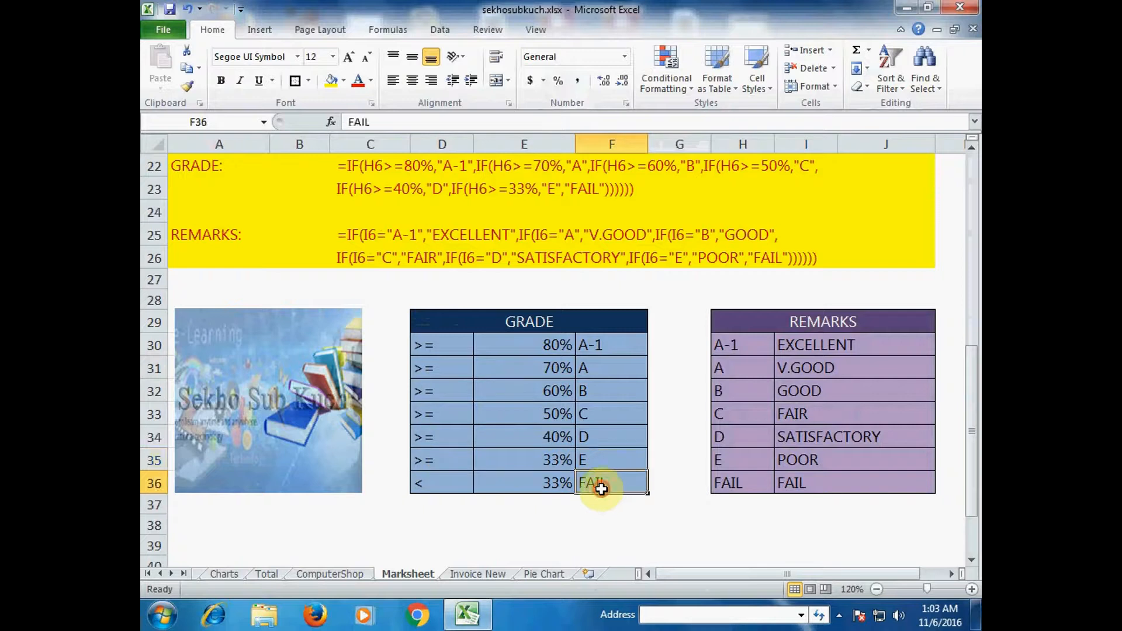
left_click(431, 486)
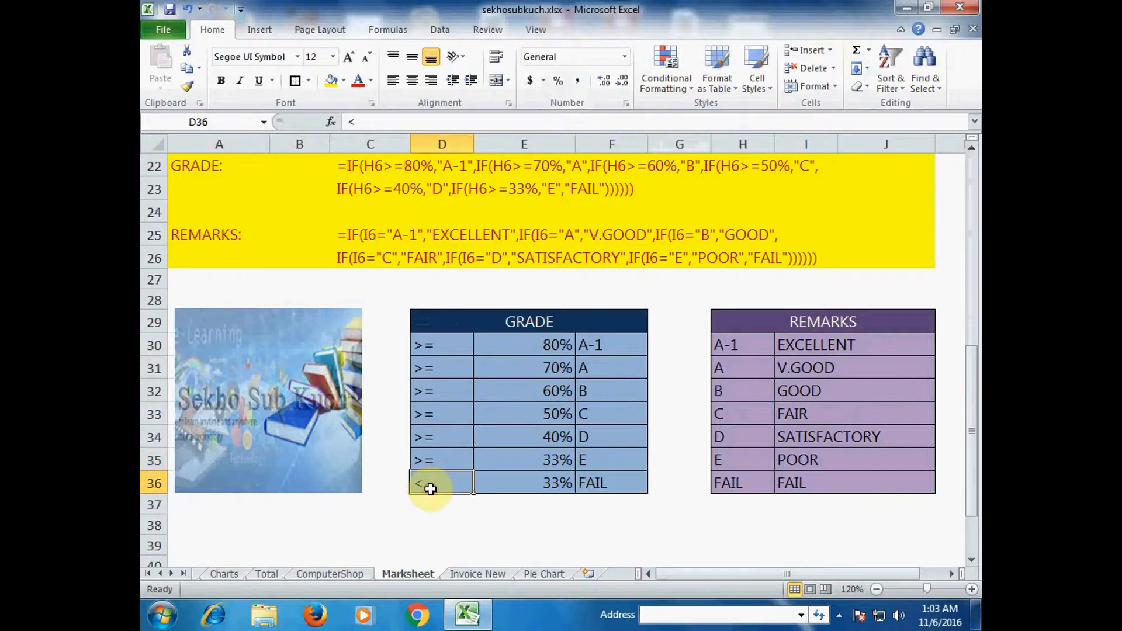
left_click(592, 486)
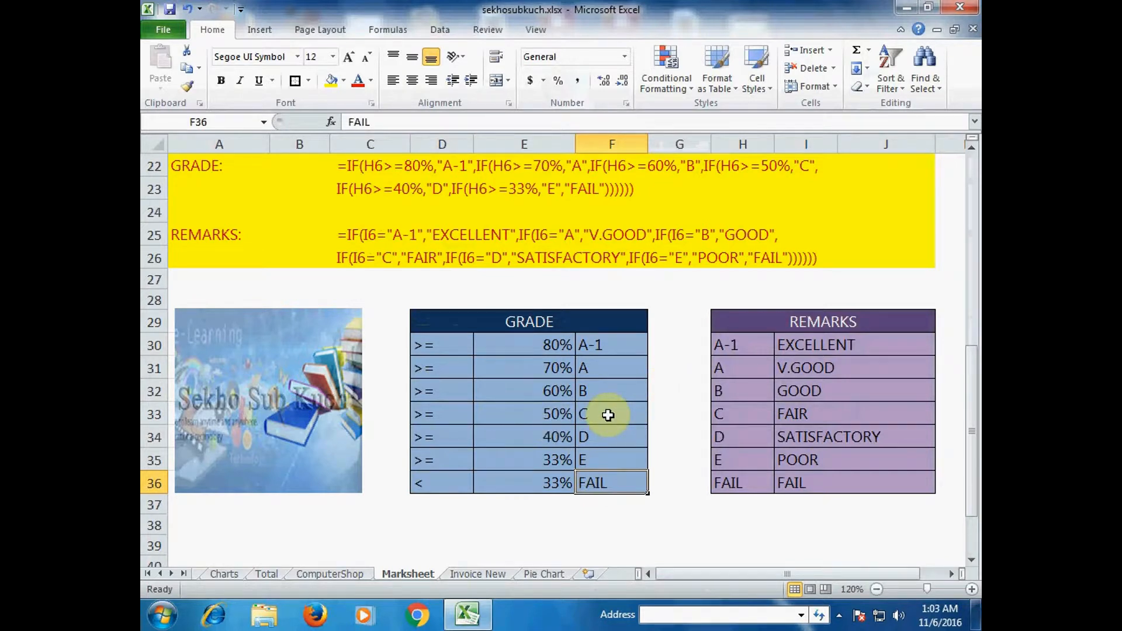
scroll(608, 415, "up", 7)
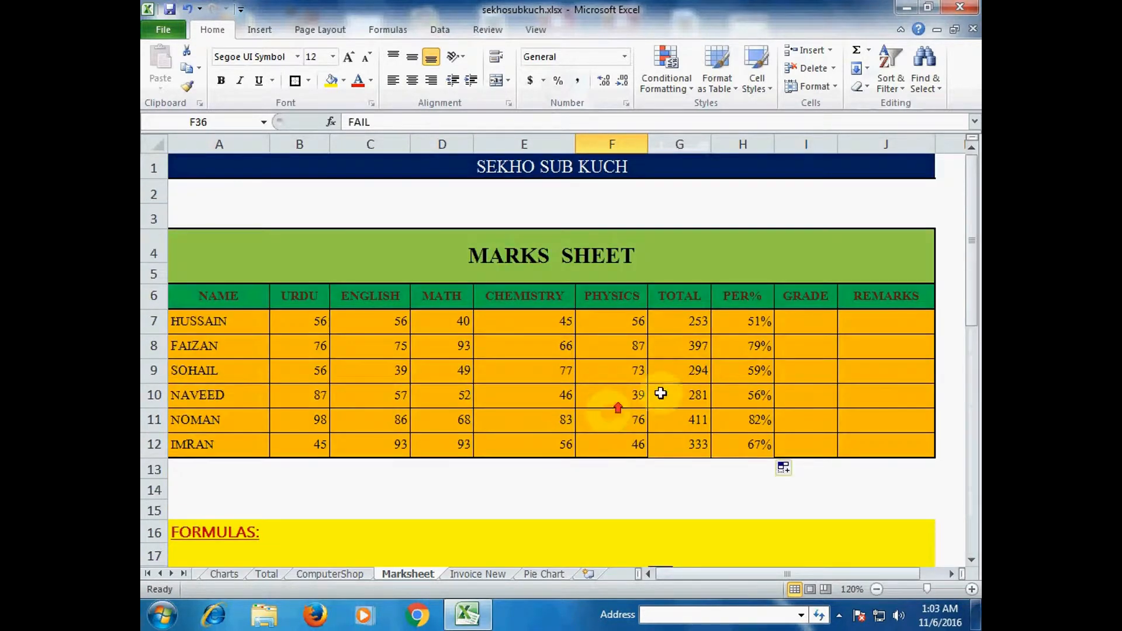
Step: Begin the first student's grade formula in I7 with =IF(H7>=80%,"A-1", as the top grade condition
left_click(806, 320)
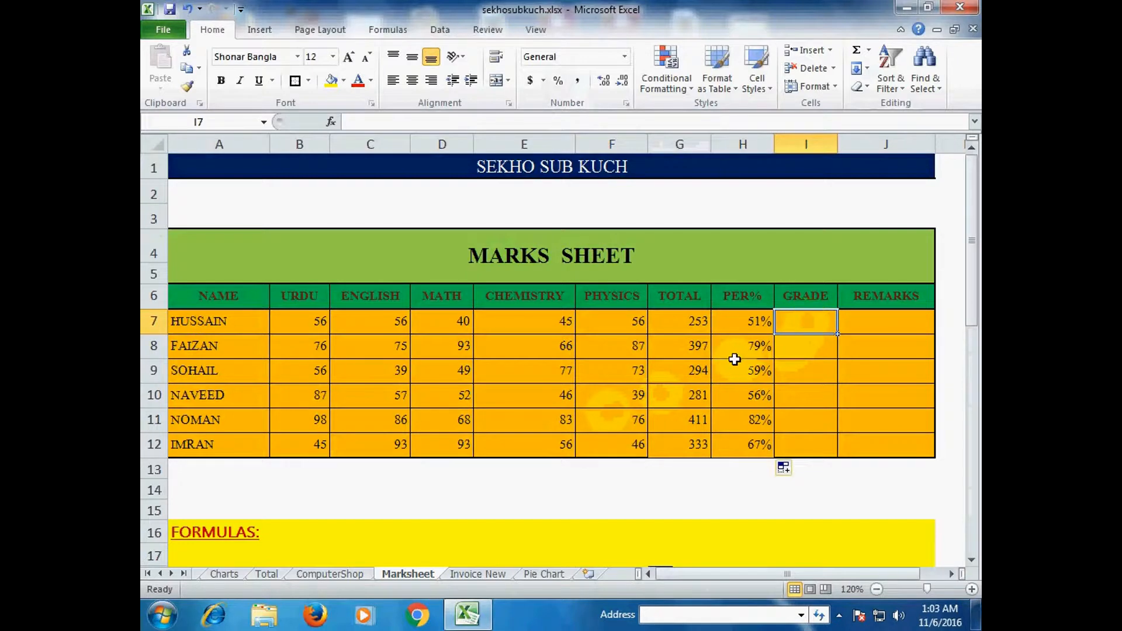
type("=")
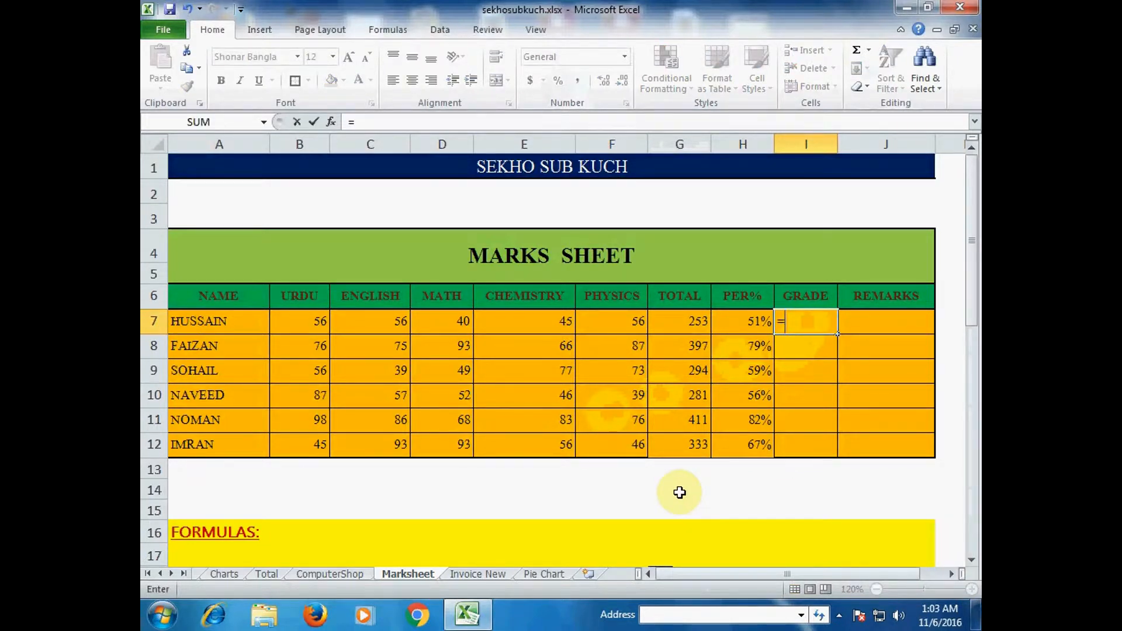
type("IF")
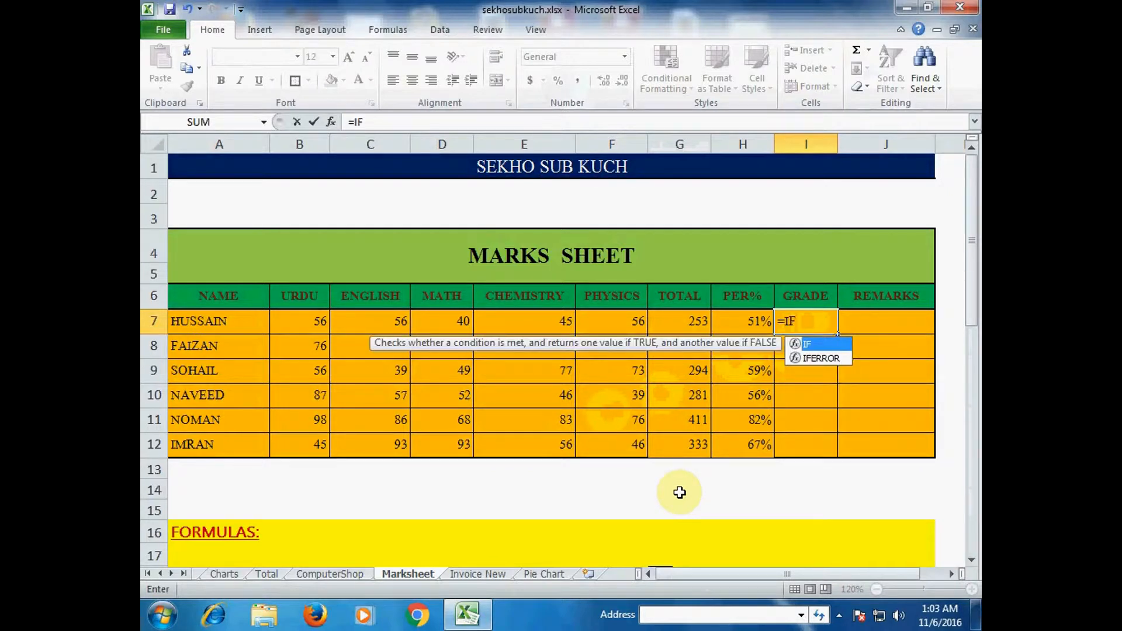
type("(")
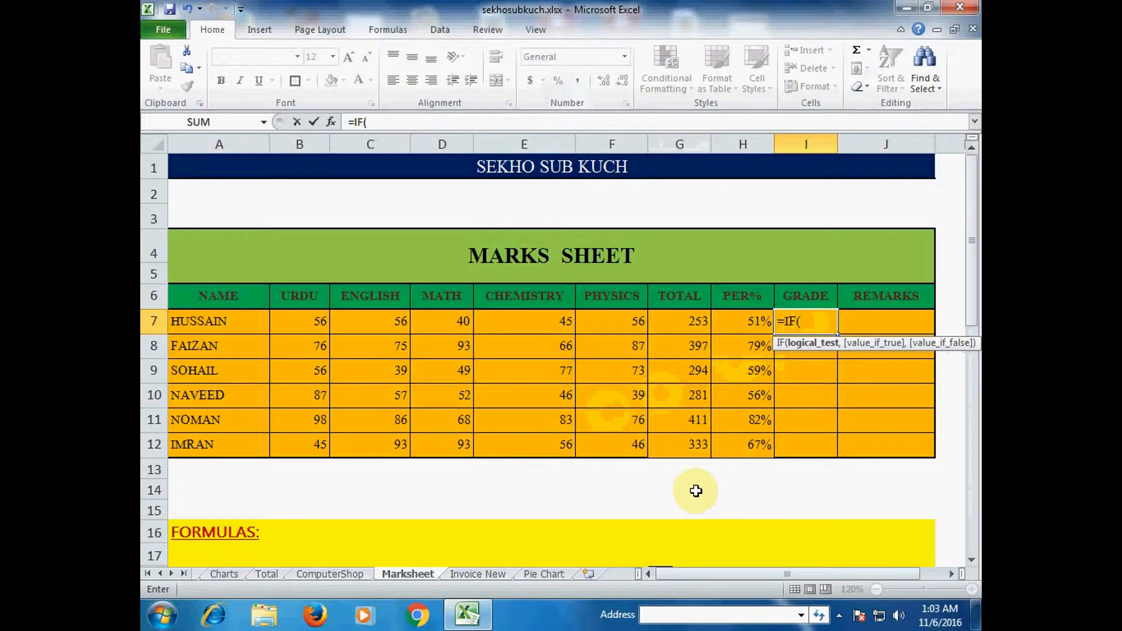
left_click(753, 326)
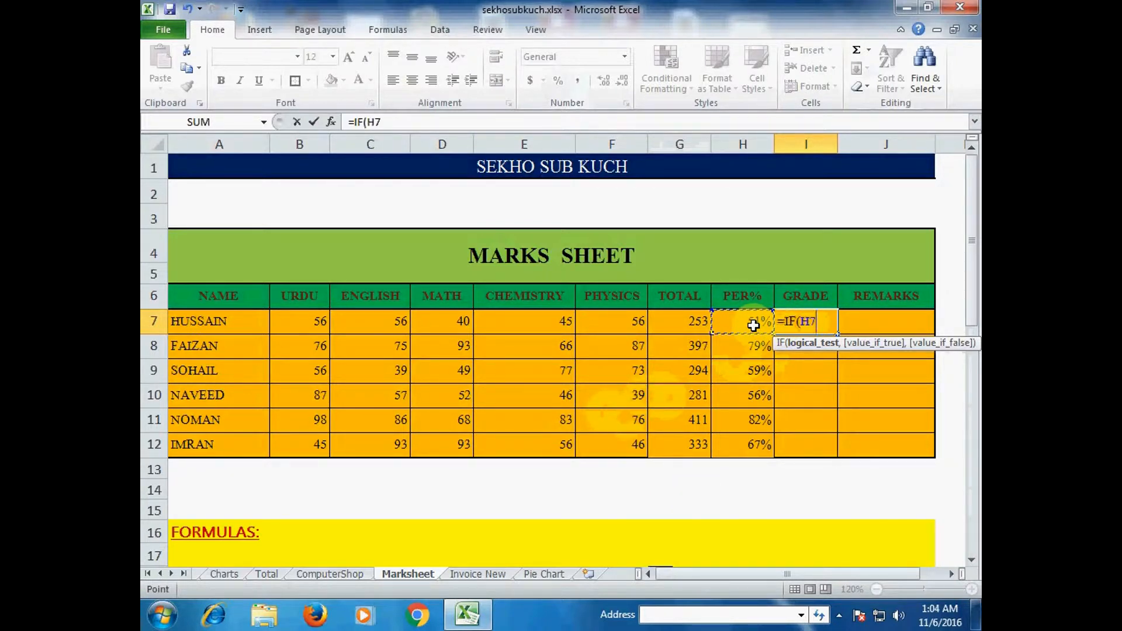
type(">=80%,")
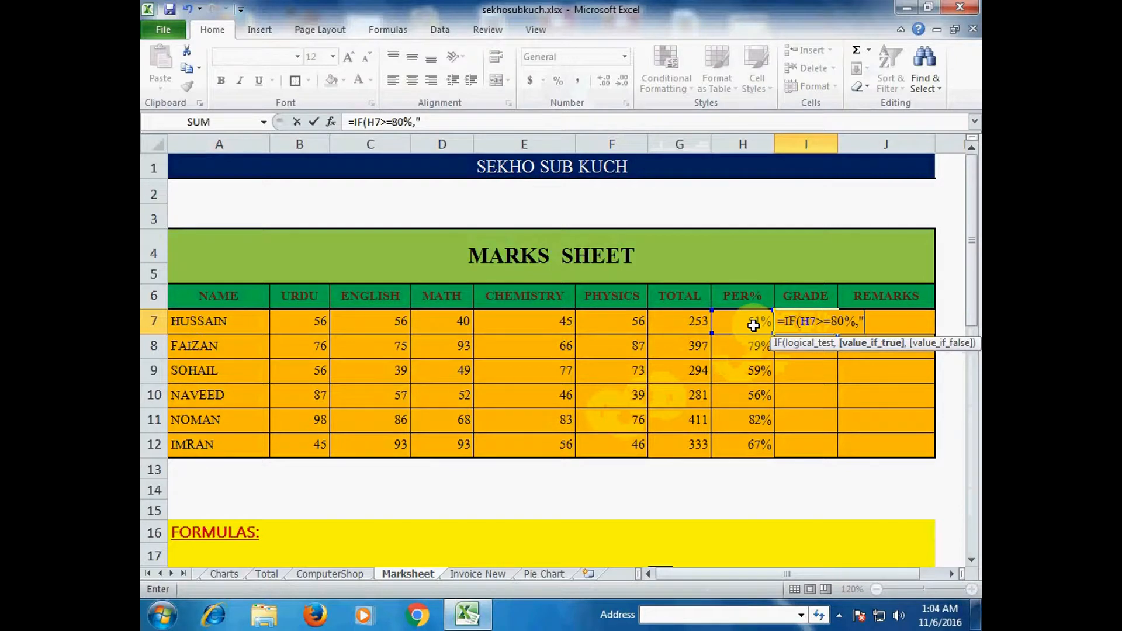
type("A-1\",")
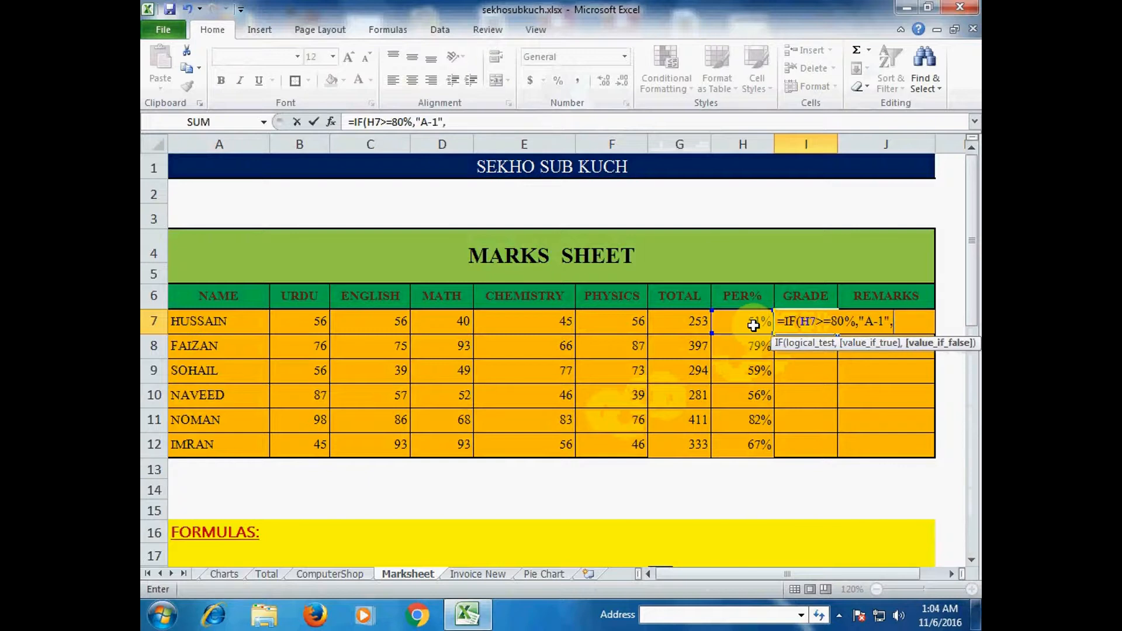
Step: Nest a second IF in the I7 grade formula that returns "A" when H7>=70%
type("IF")
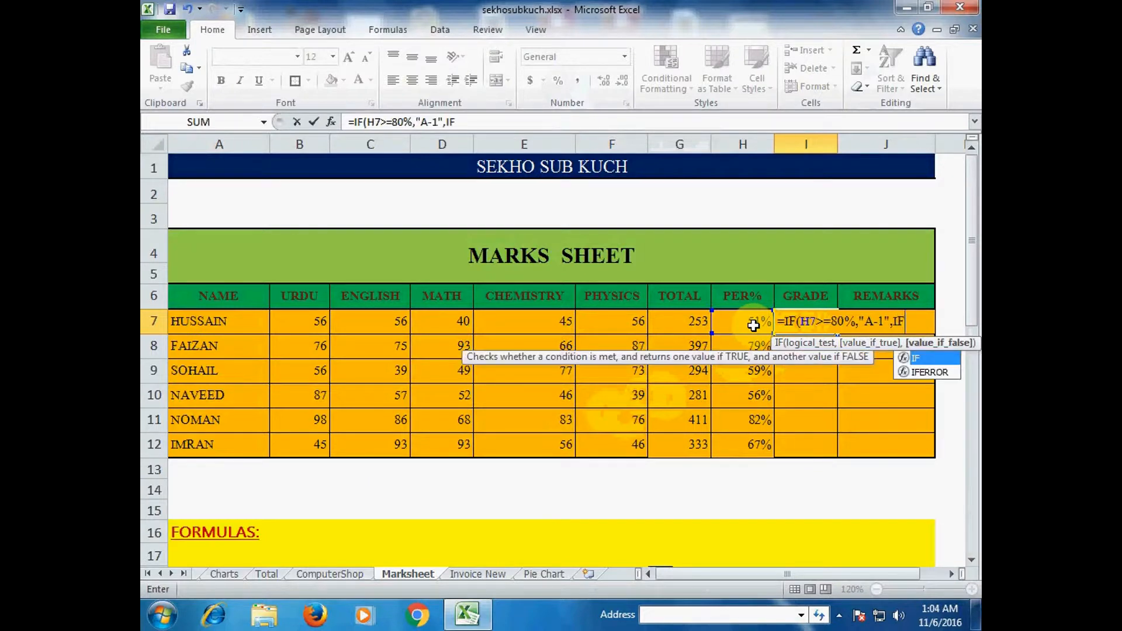
type("(")
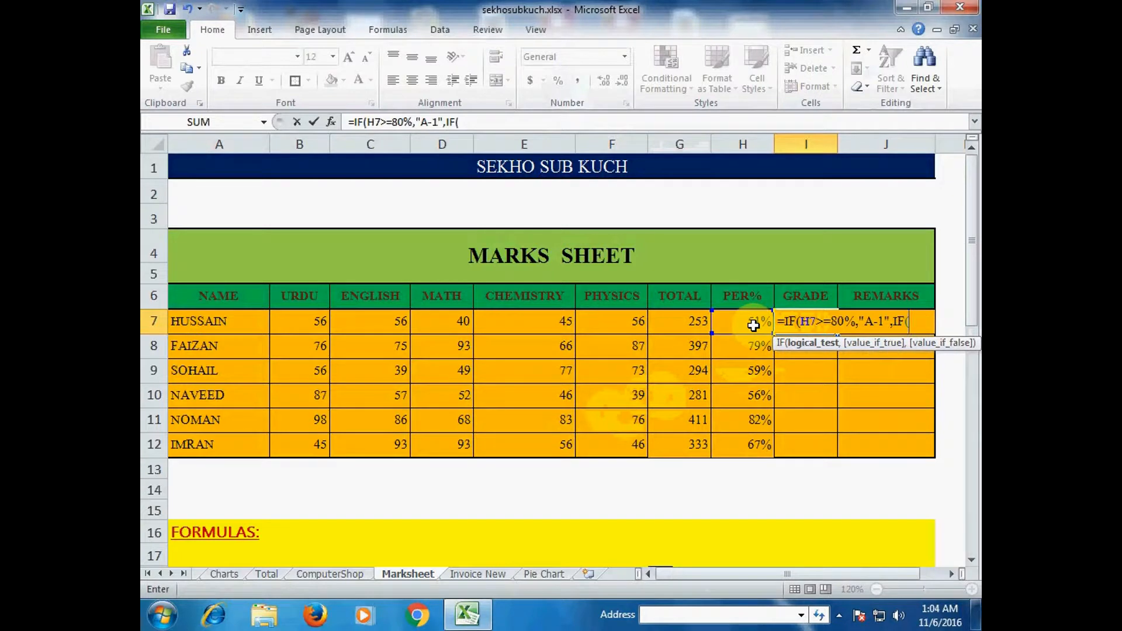
type("H")
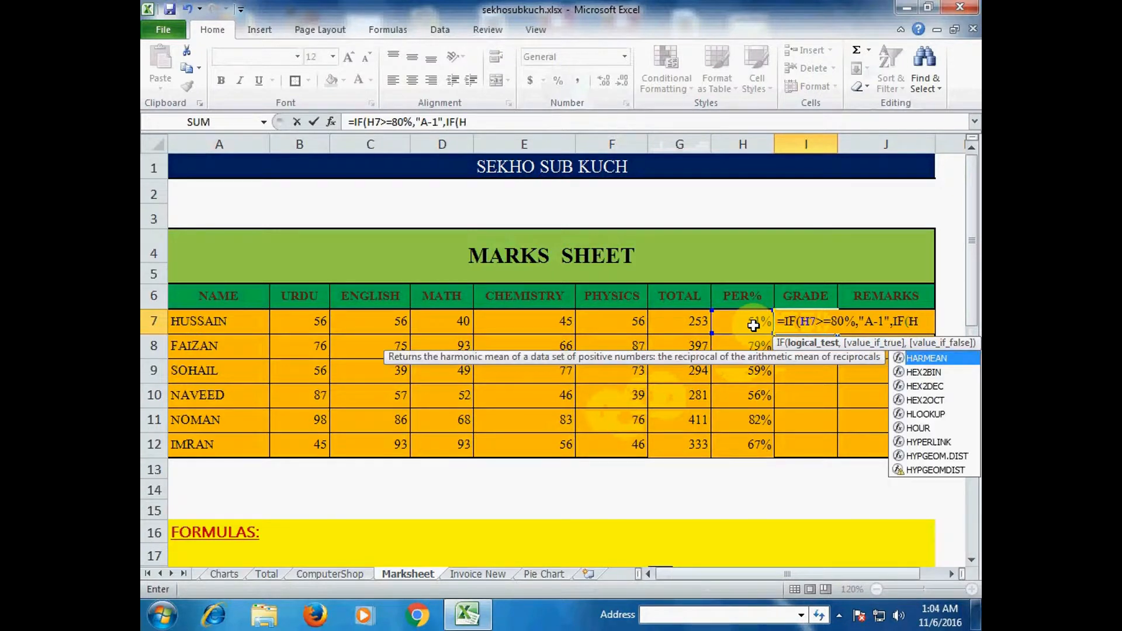
type("7")
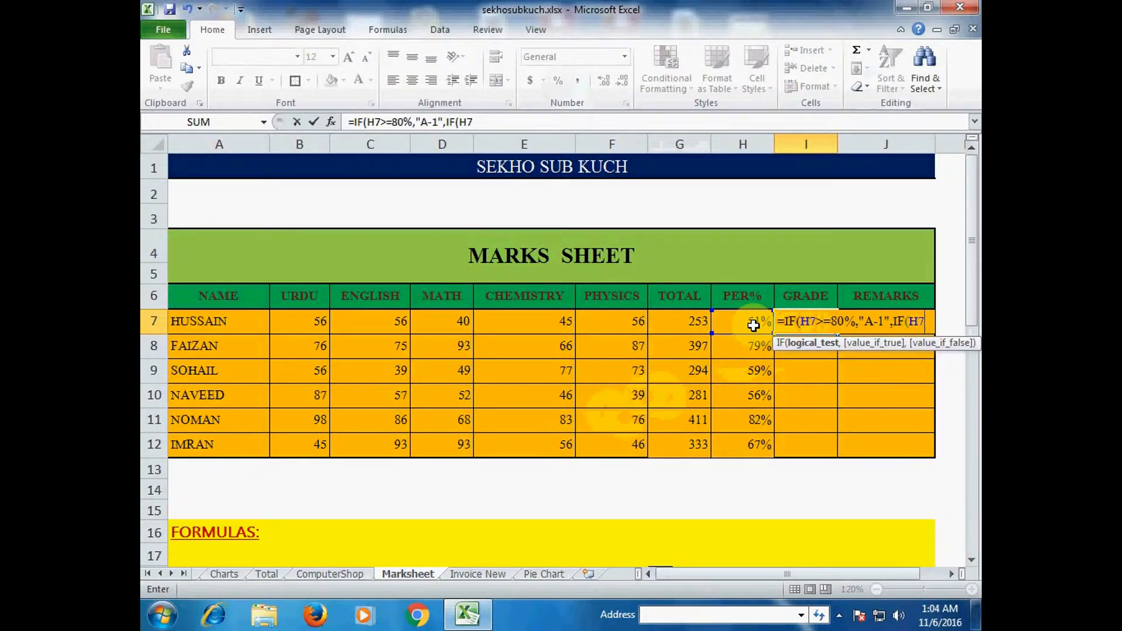
type(">=")
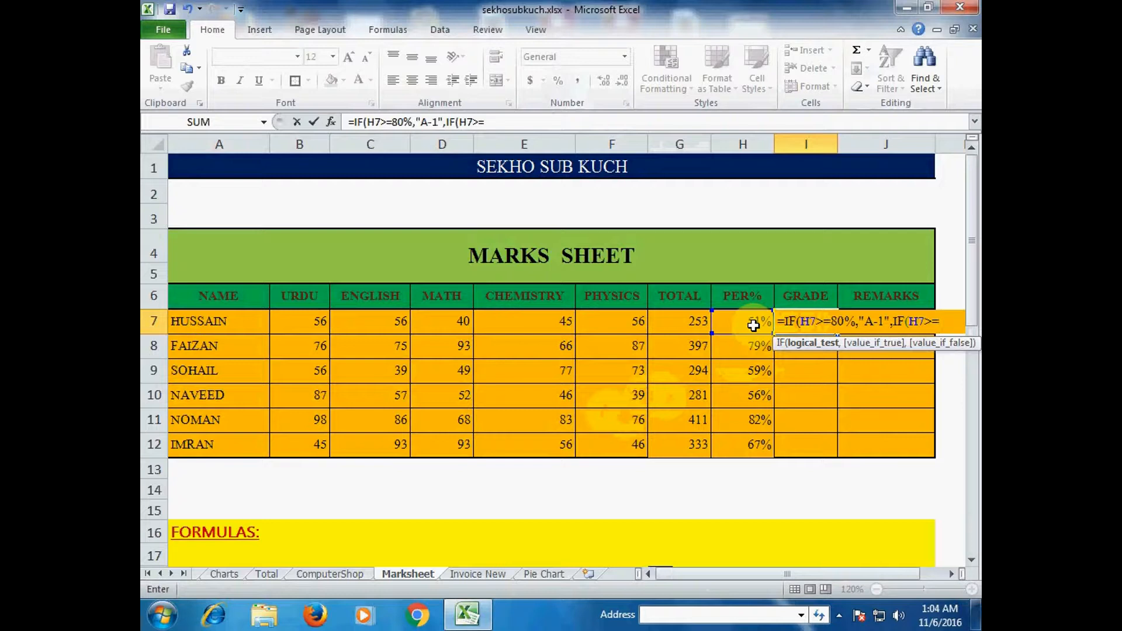
type("70%,")
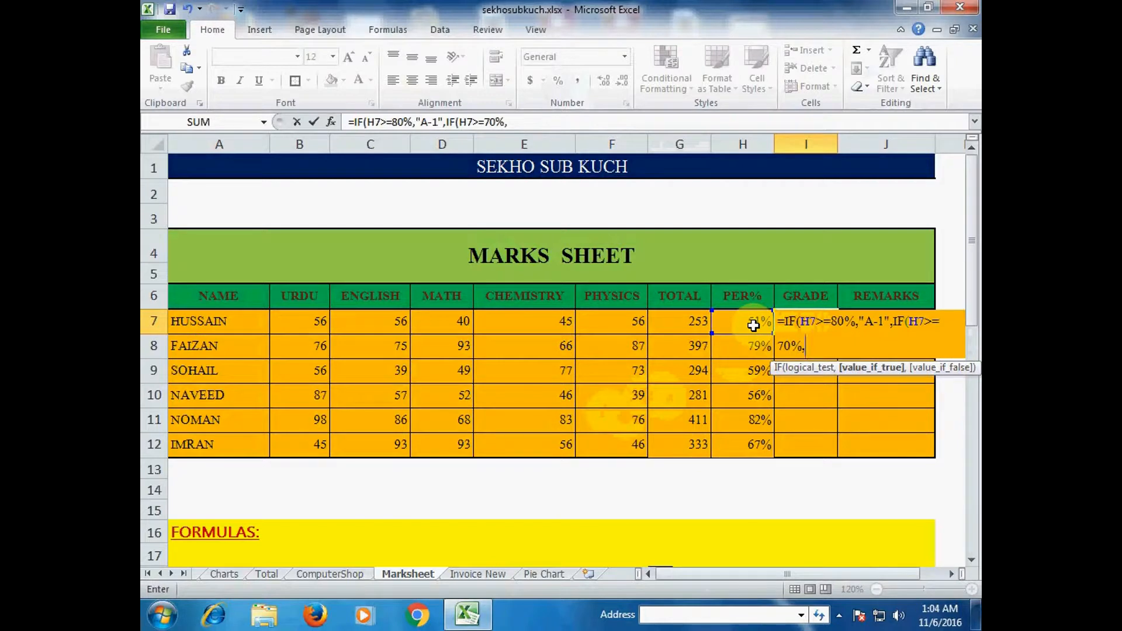
type("\"A\",")
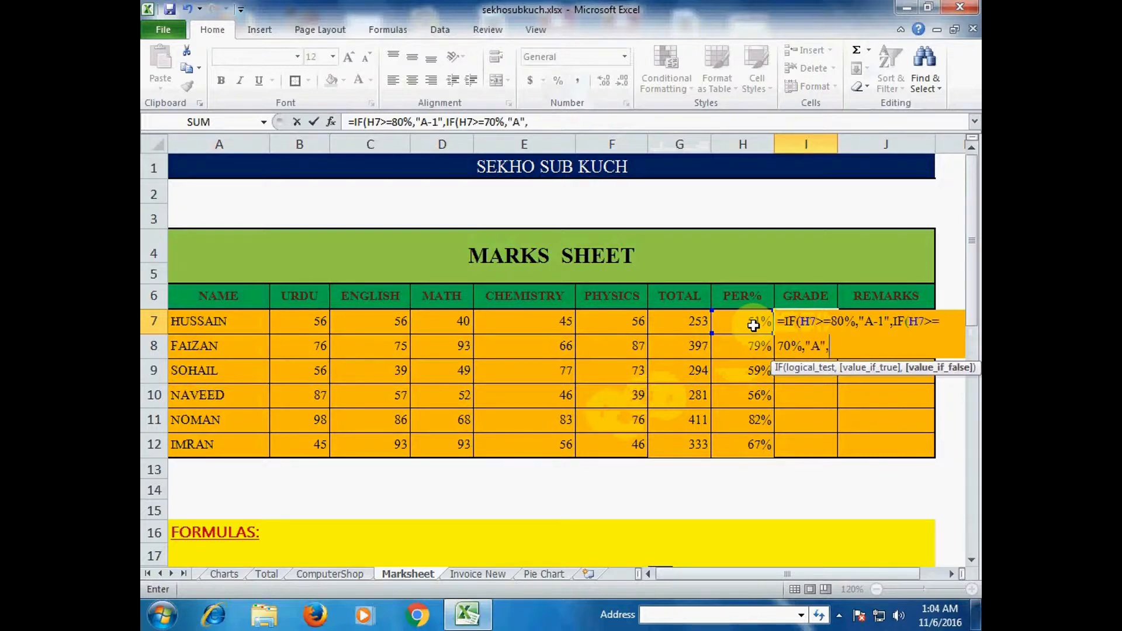
Step: Nest a third IF in the I7 grade formula that returns "B" when H7>=60%
type("IF")
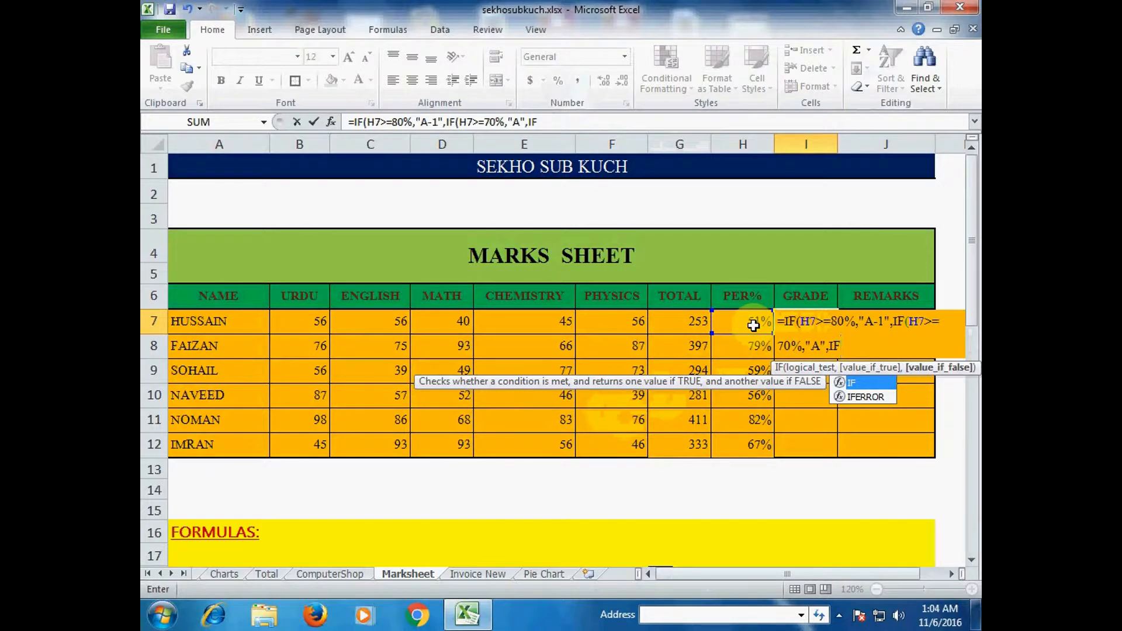
type("(H")
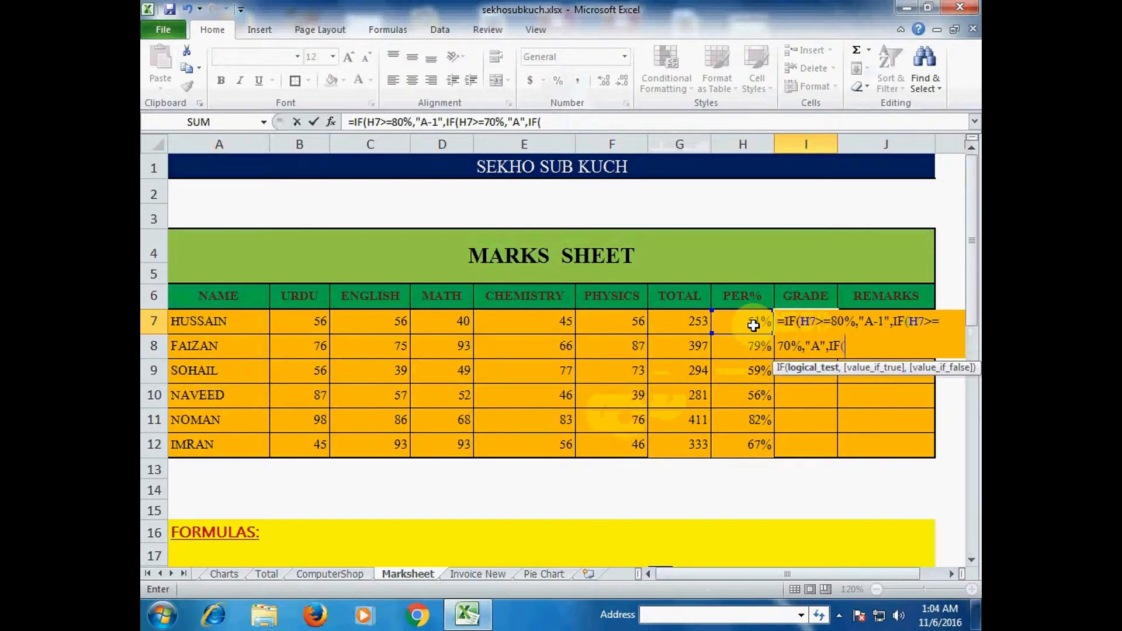
type("7>=60%,\"")
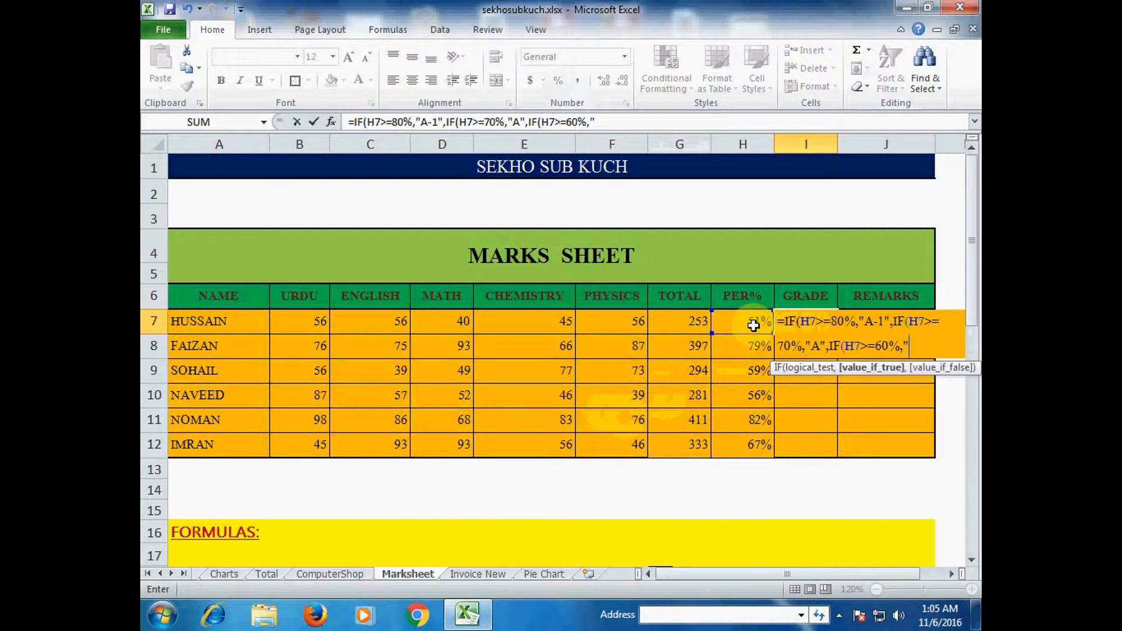
type("V")
key("BackSpace")
type("B\",")
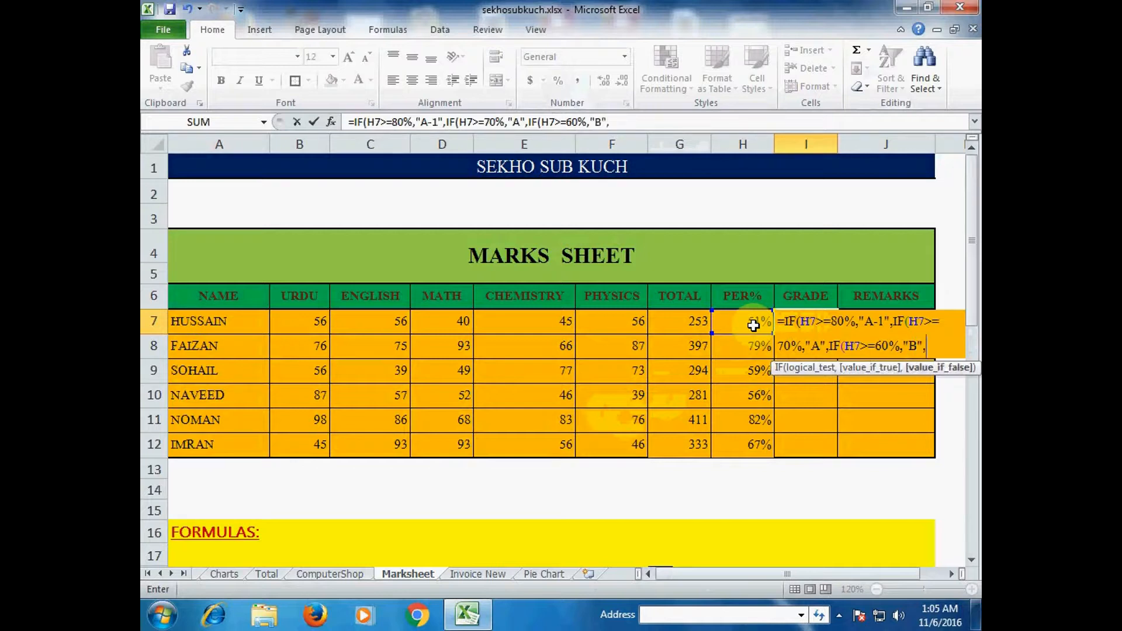
Step: Nest a fourth IF in the I7 grade formula that returns "C" when H7>=50%
type("IF")
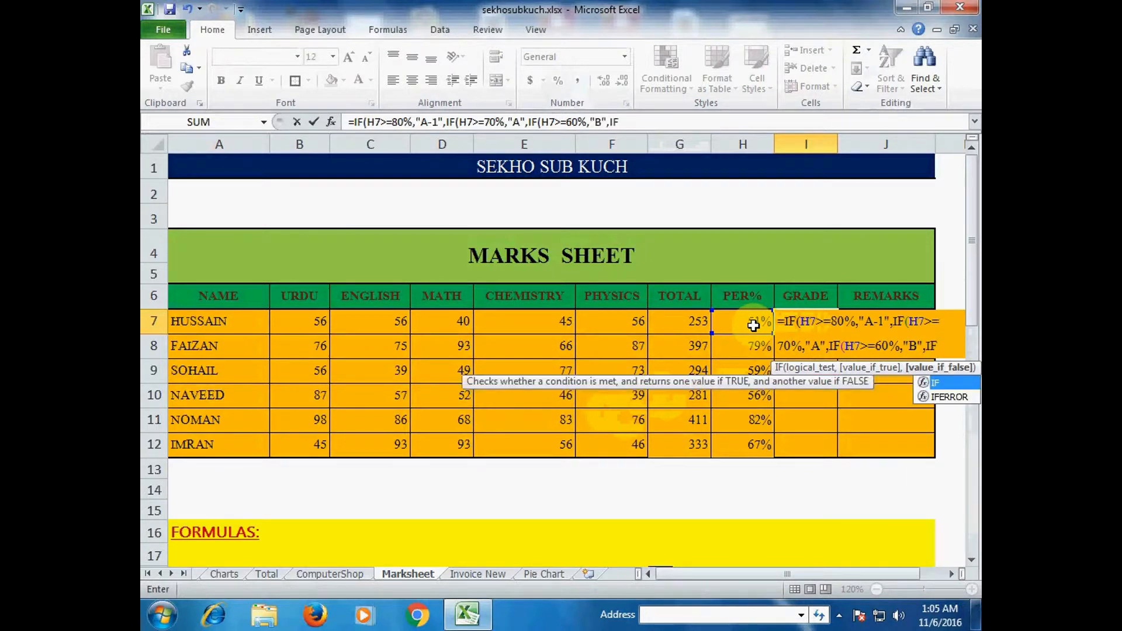
type("(H7")
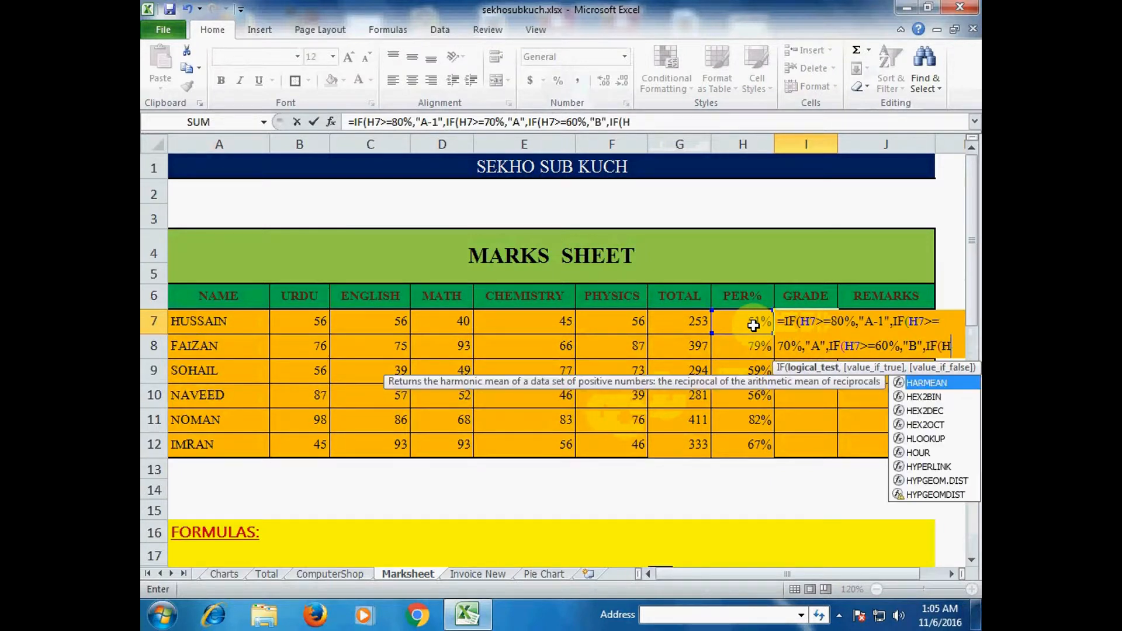
type(">")
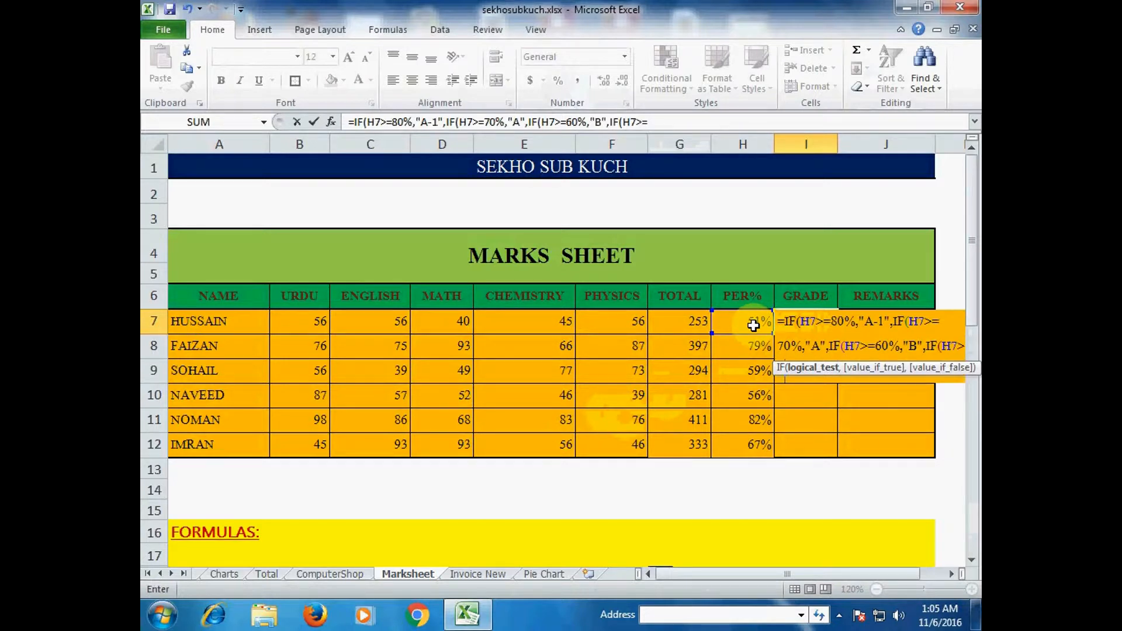
type("=")
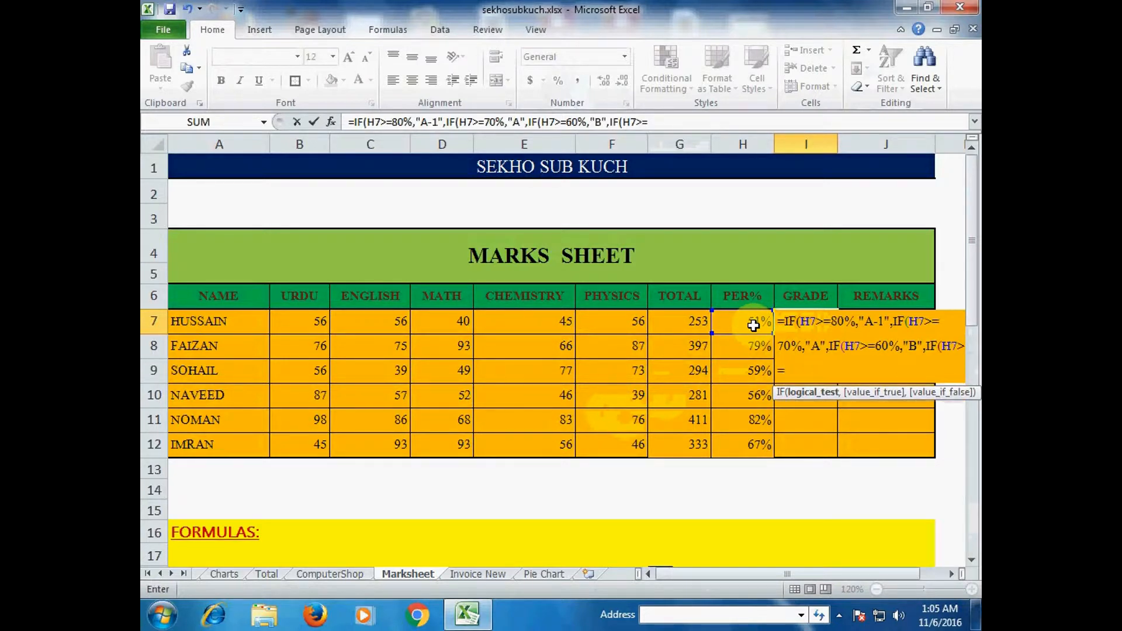
type("50%,")
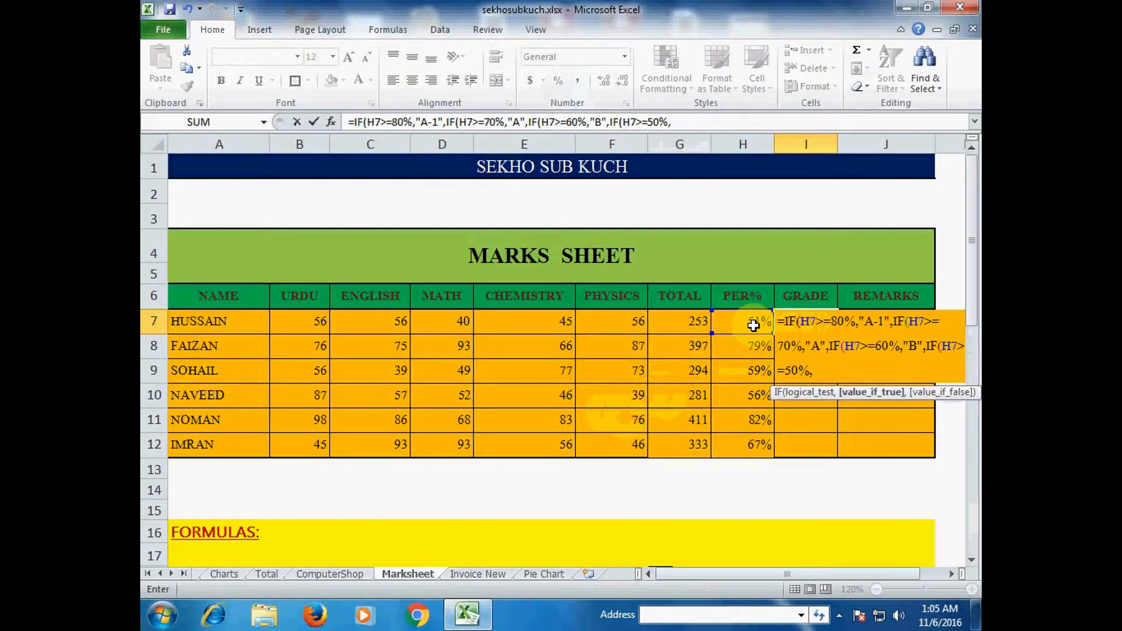
type("\"C\",")
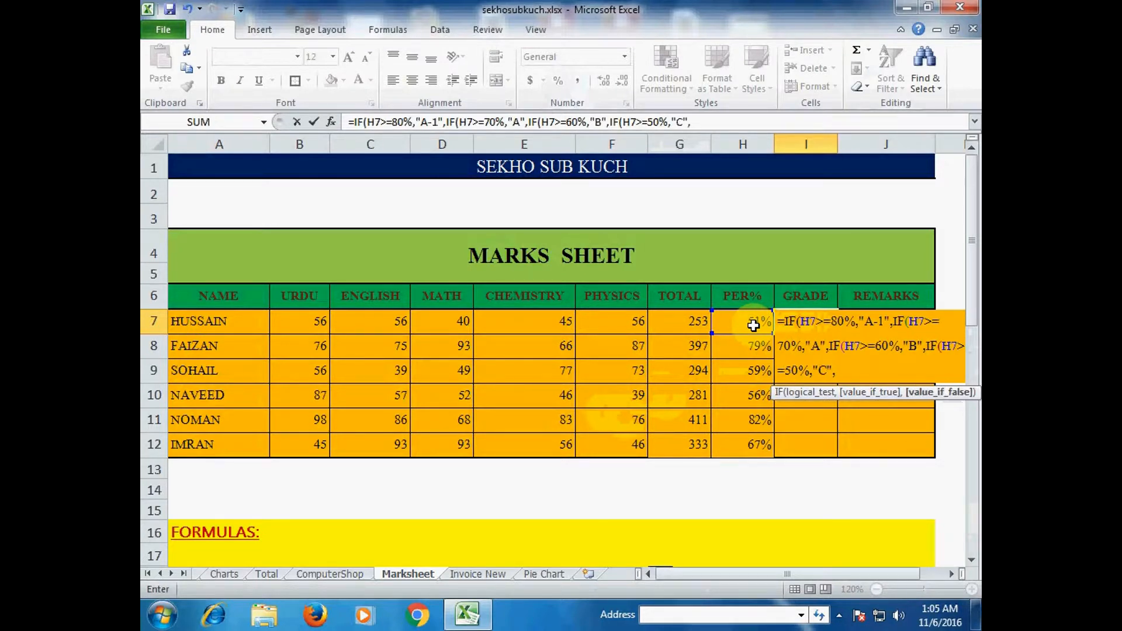
Step: Add a fifth nested IF returning "D" when H7>=40% to the I7 grade formula, and open a sixth IF
type("IF(")
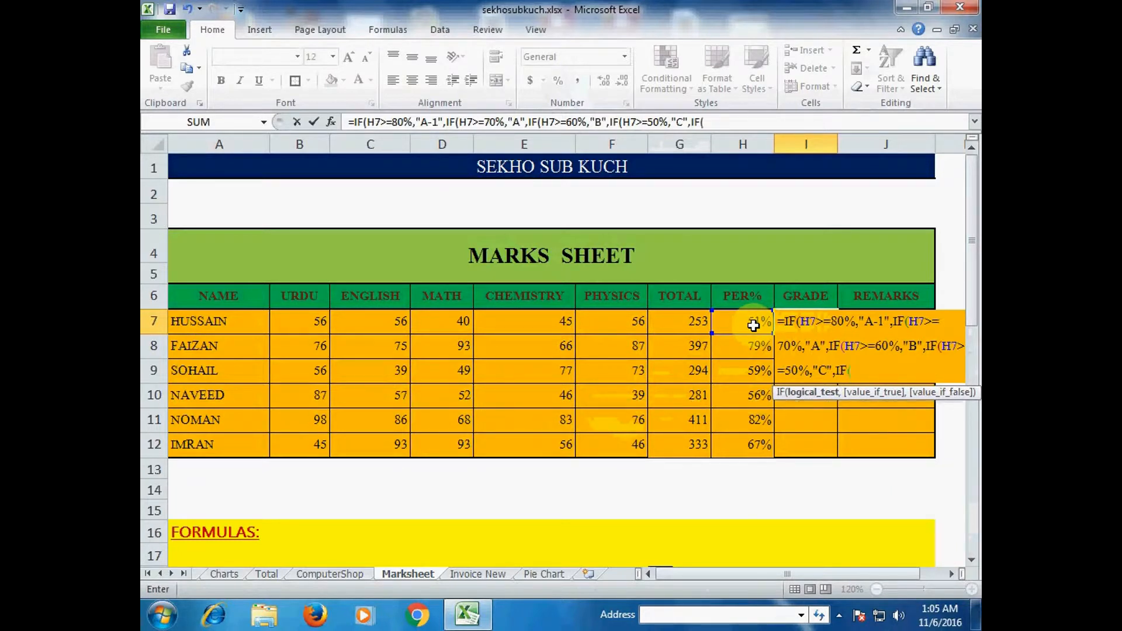
type("H7>=40%")
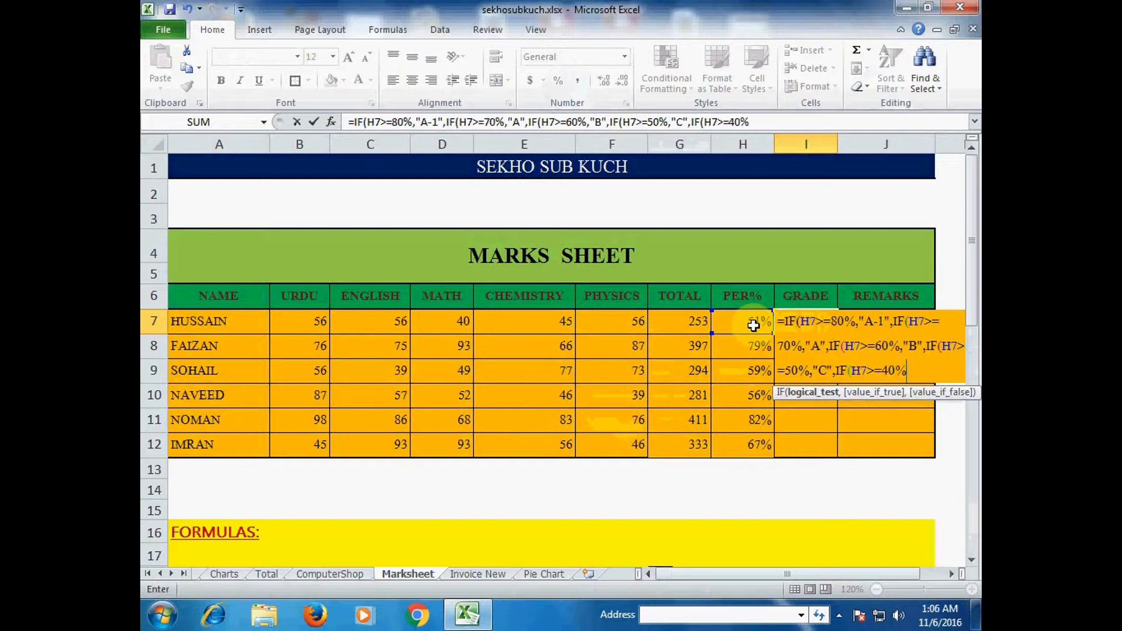
type(",")
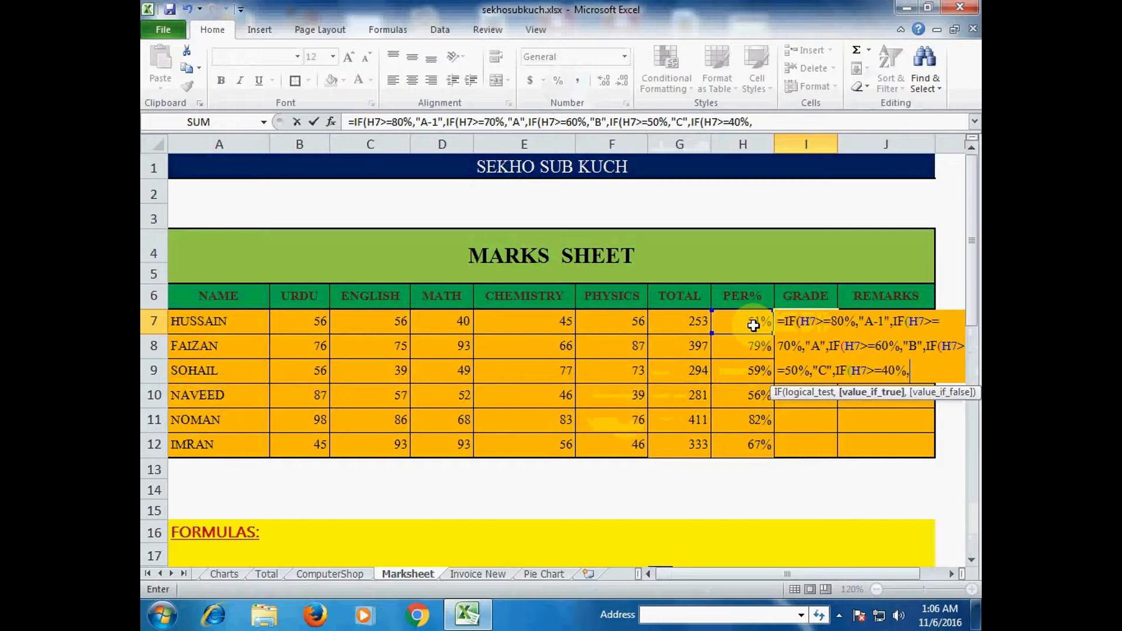
type("\"D\",IF(")
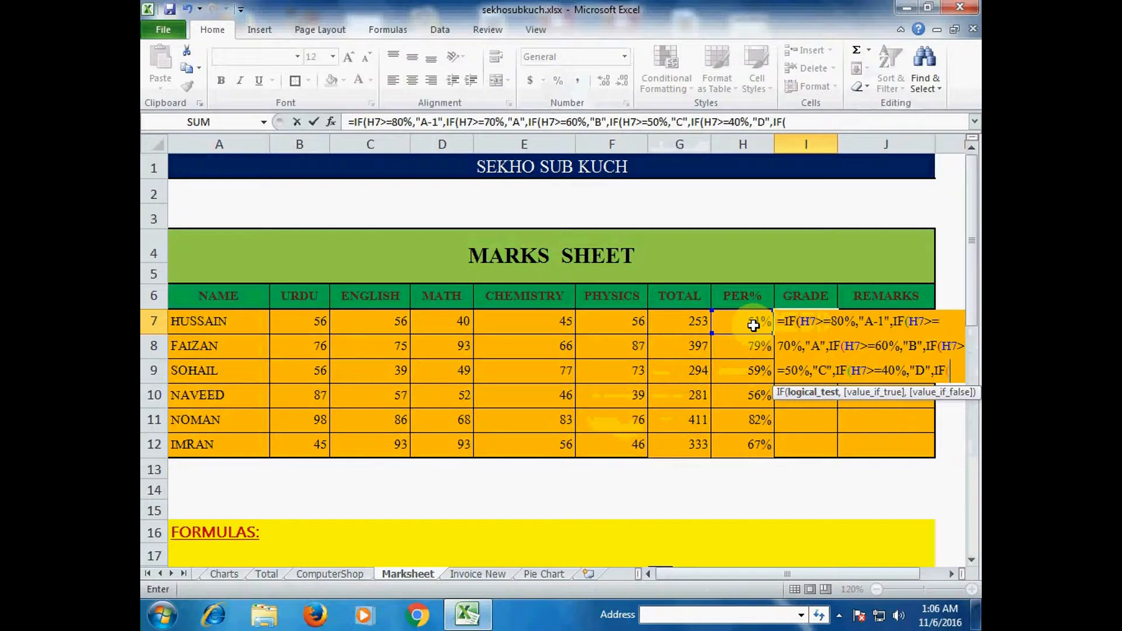
Step: Complete the I7 formula with H7>=33% returning "E" and otherwise "FAIL", close all six parentheses, and fill it down the GRADE column through I12
type("H7")
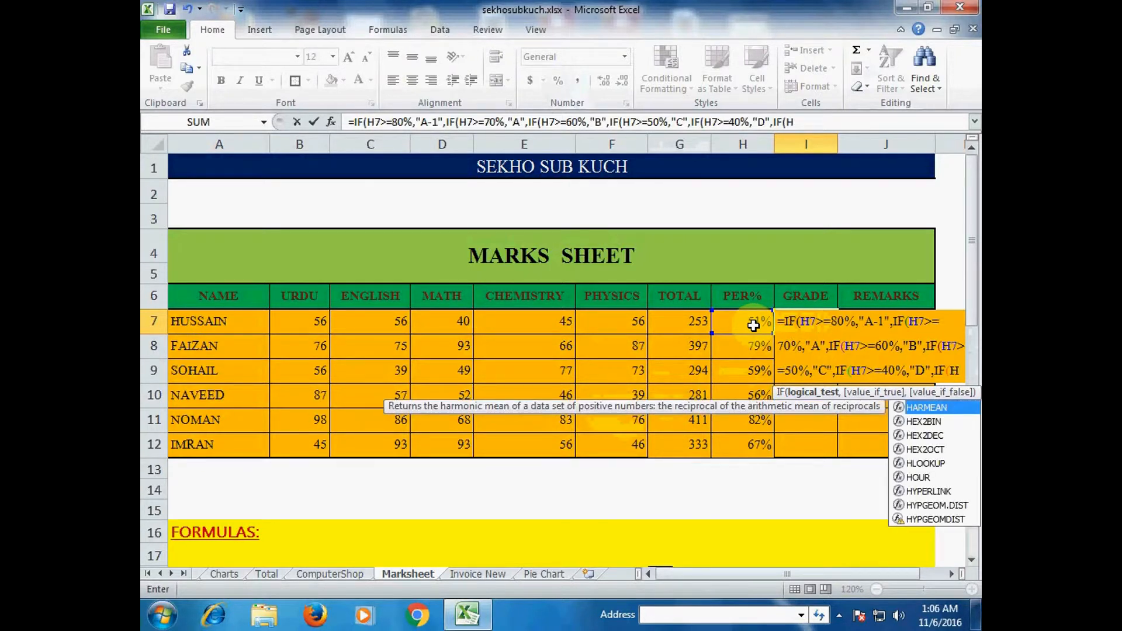
type(">")
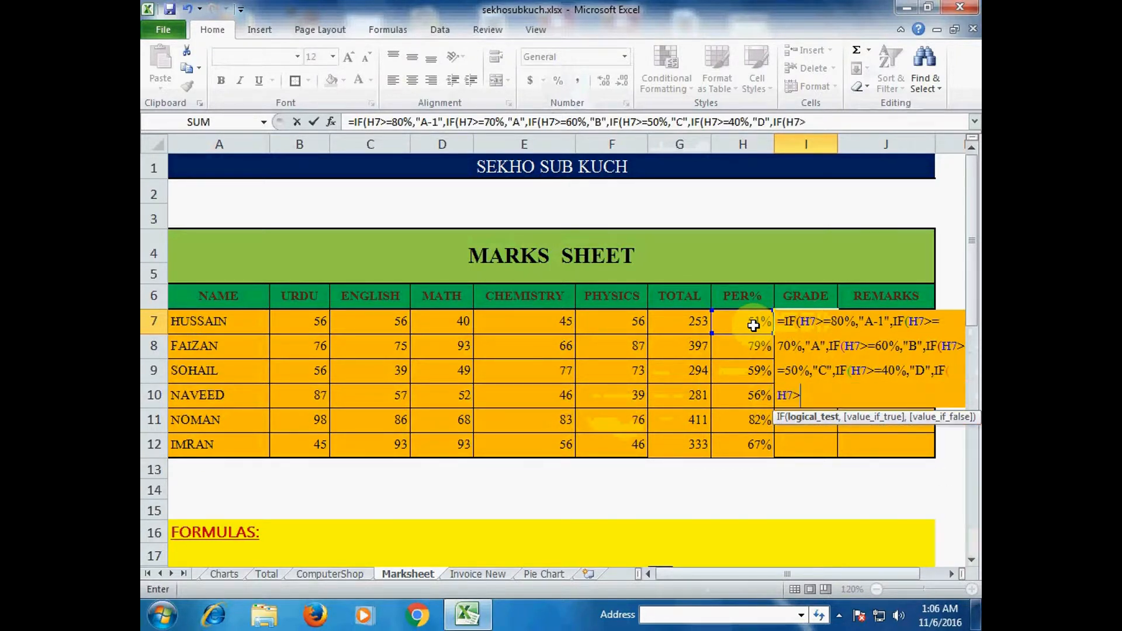
type("=33%,")
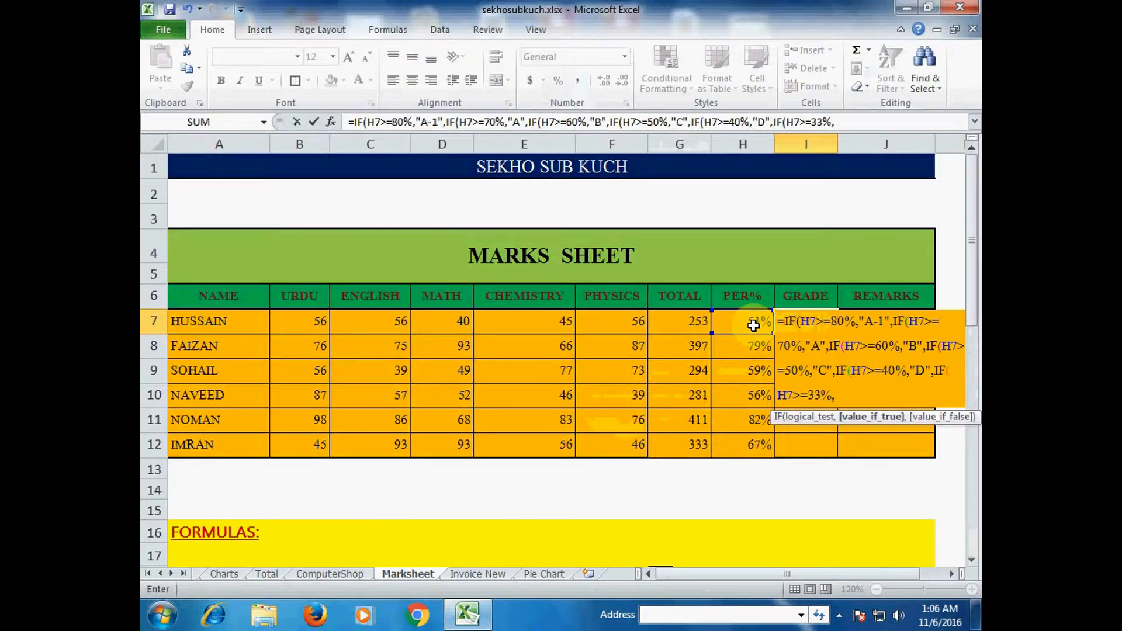
type("\"E\",")
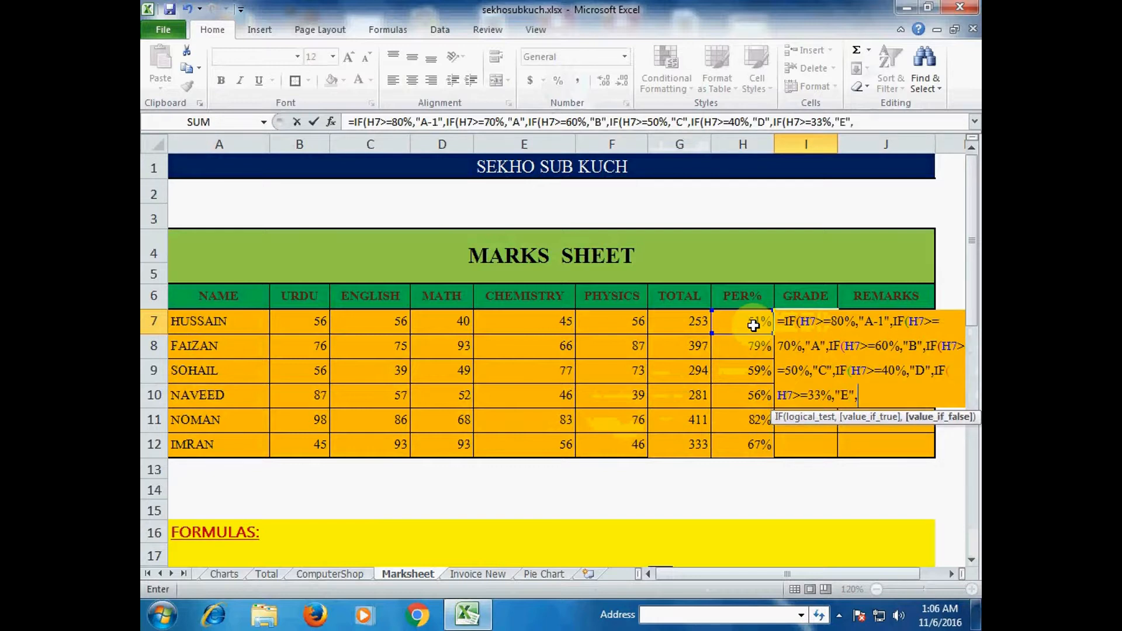
type("\"FAIL\")))))")
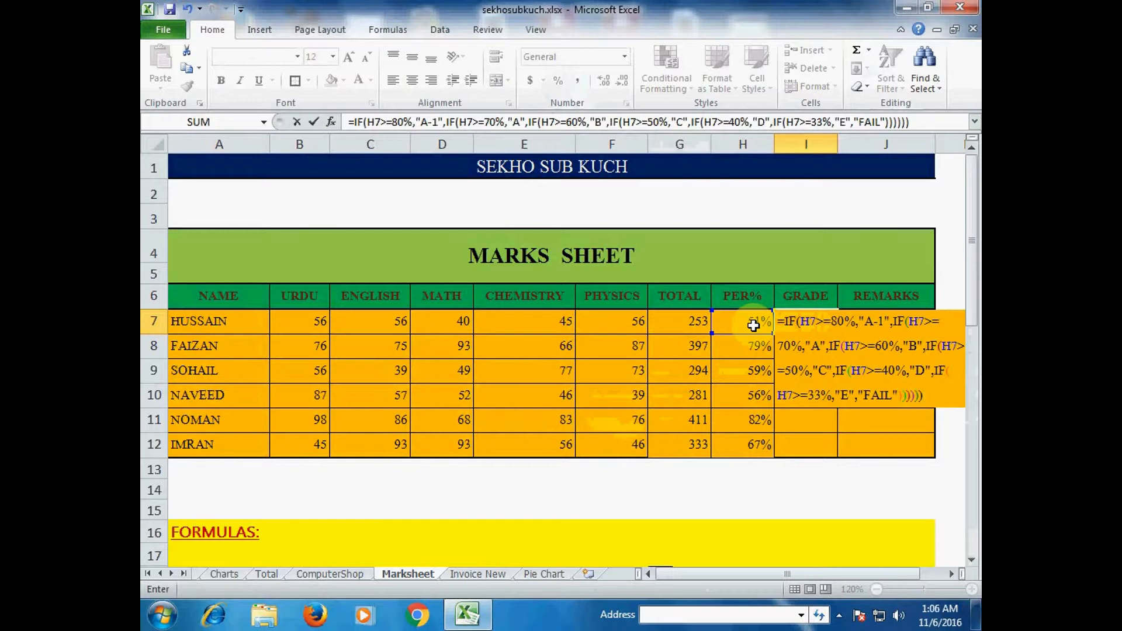
key("Return")
key("Up")
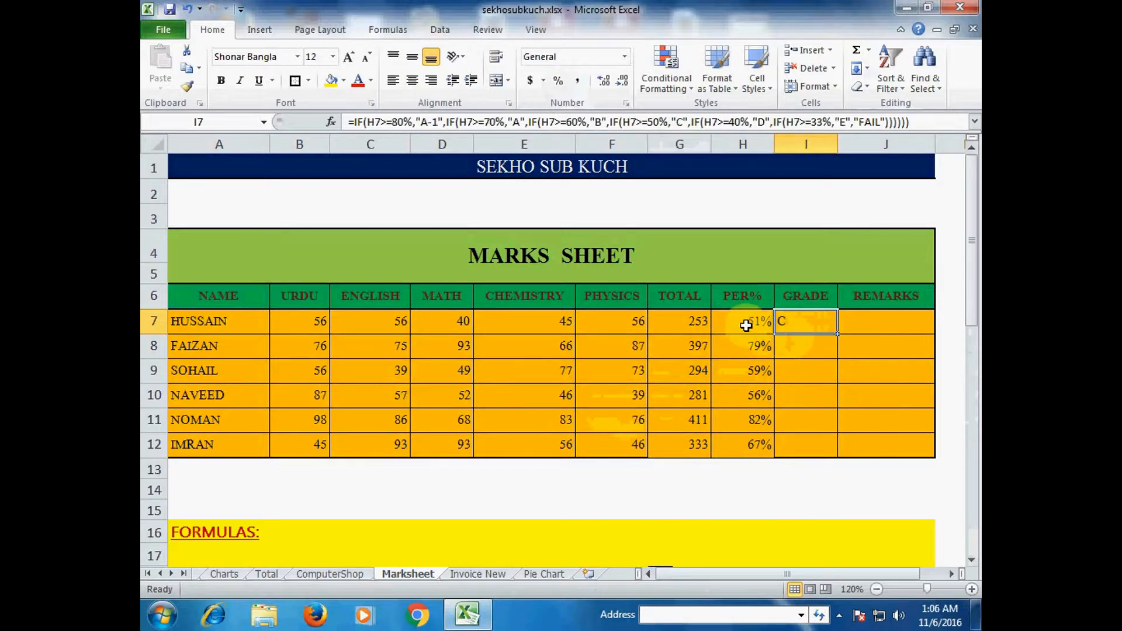
double_click(838, 334)
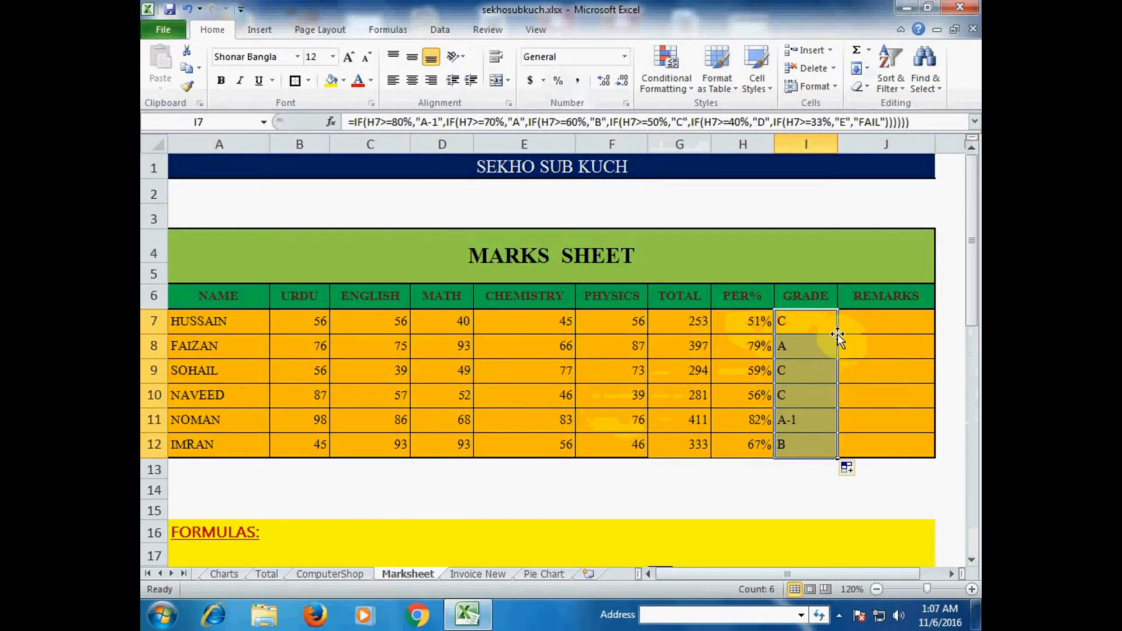
Step: Examine the REMARKS reference table below the marks sheet, checking which remark belongs to each grade from A-1 to FAIL
left_click(812, 326)
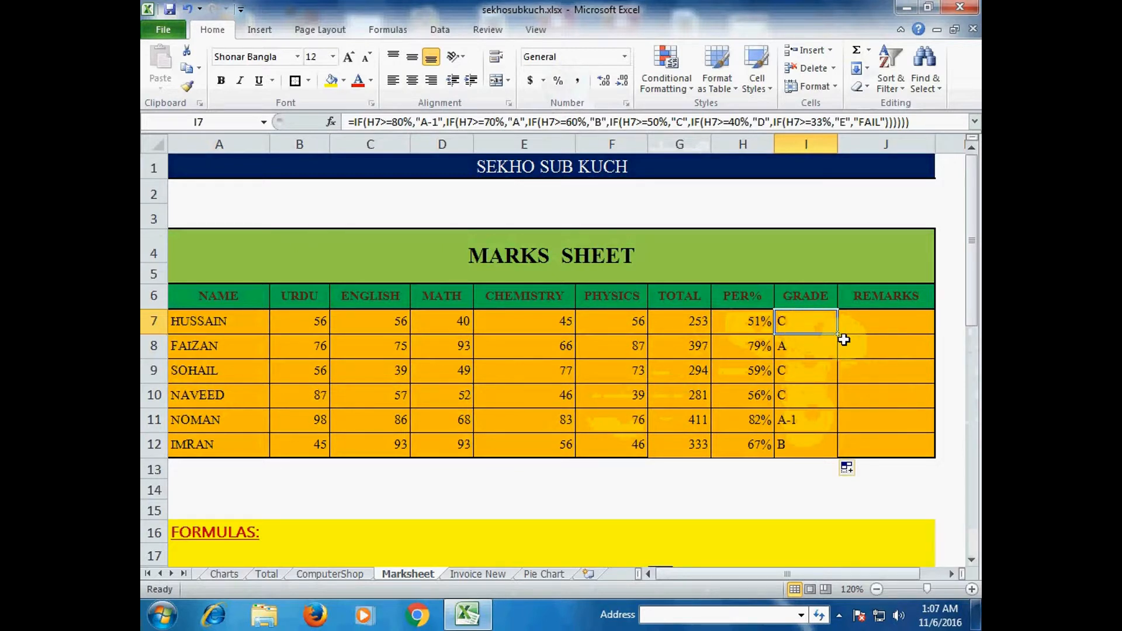
left_click(863, 328)
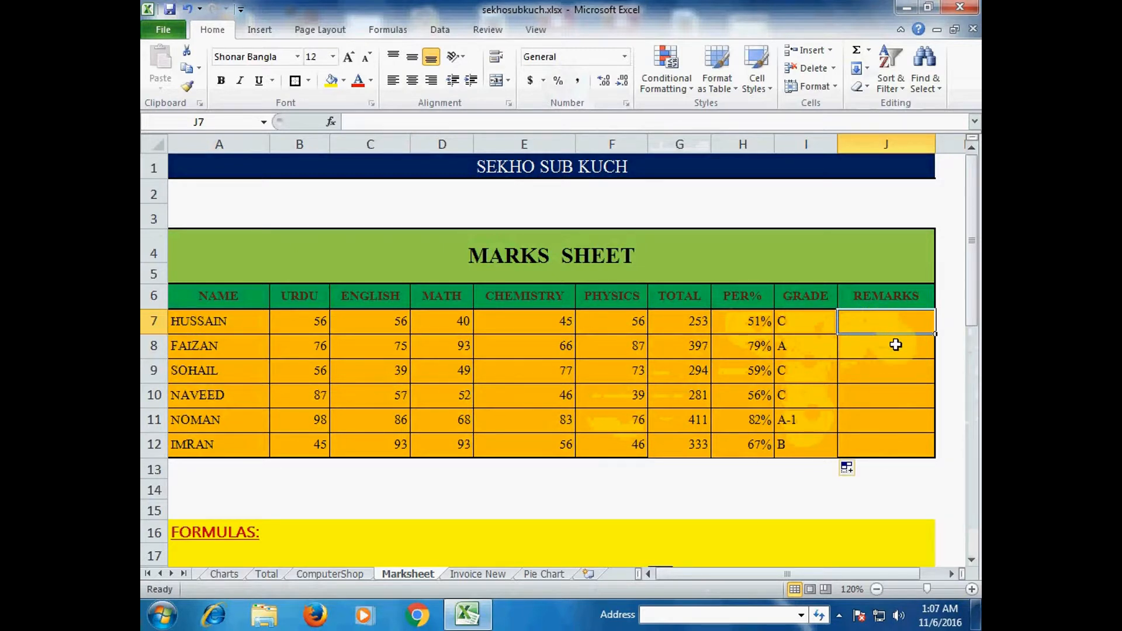
scroll(896, 345, "down", 7)
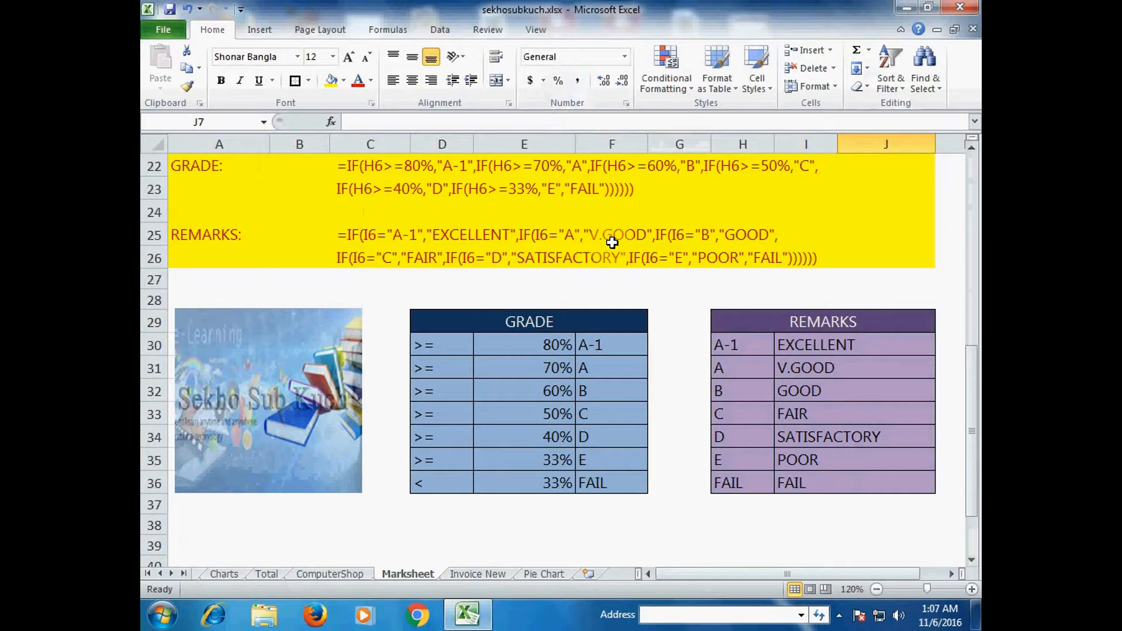
left_click(748, 349)
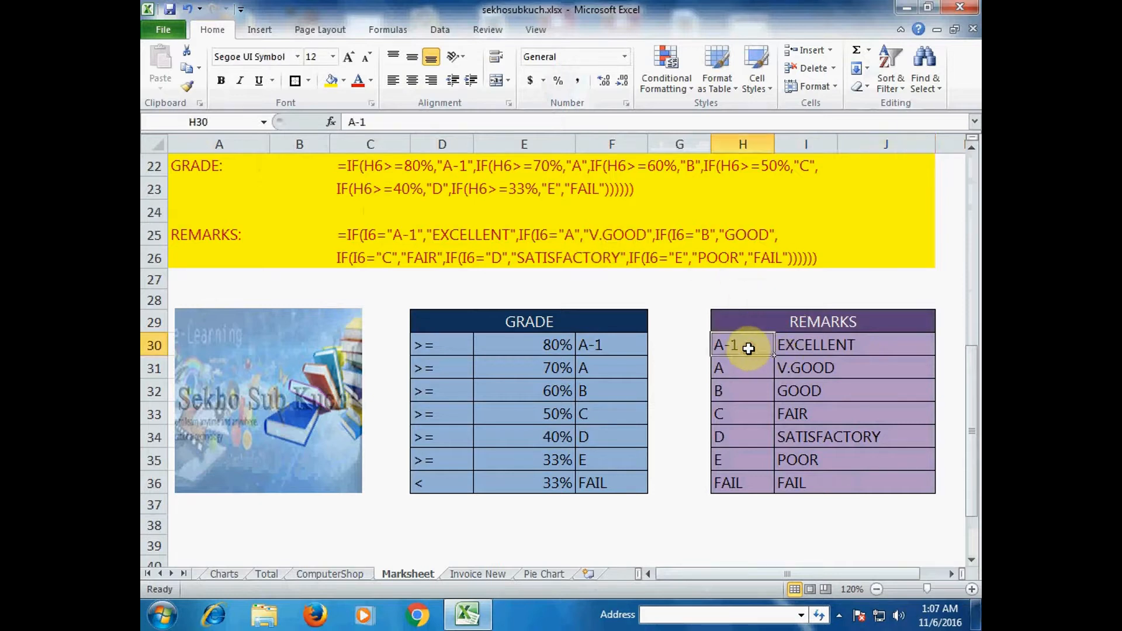
left_click(807, 345)
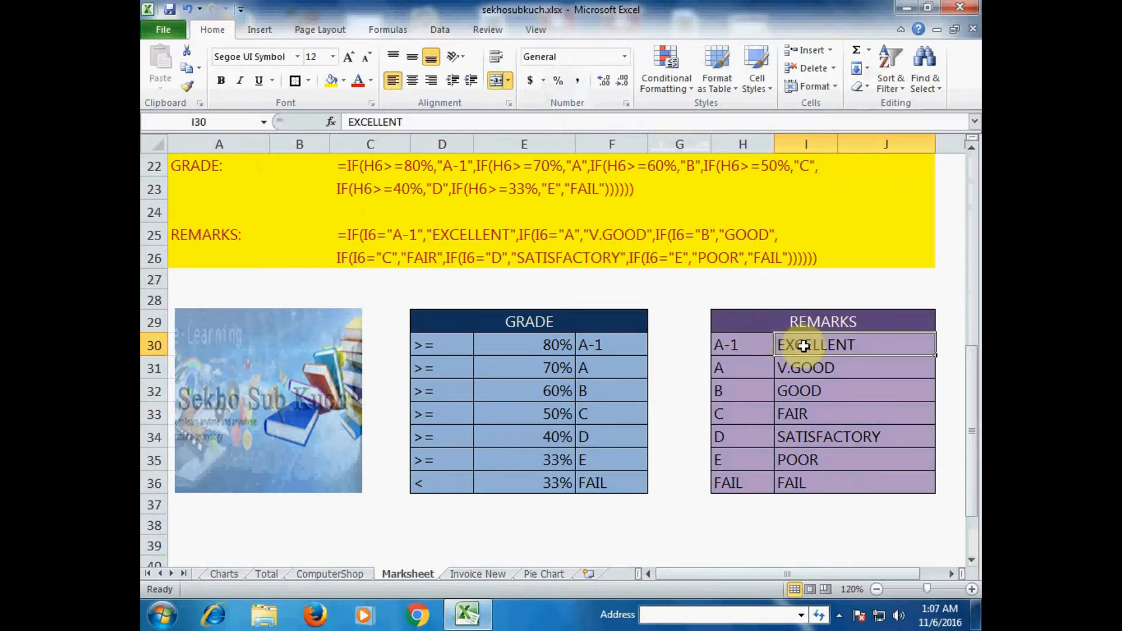
left_click(744, 374)
left_click(738, 390)
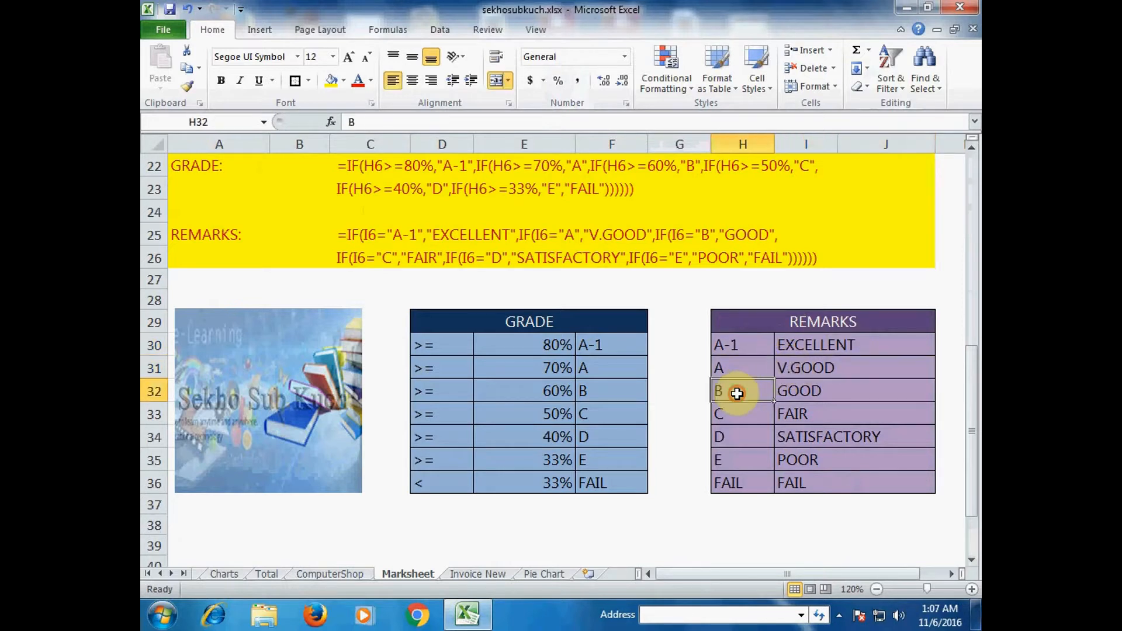
left_click(791, 391)
left_click(742, 421)
left_click(784, 422)
left_click(744, 437)
left_click(801, 443)
left_click(738, 464)
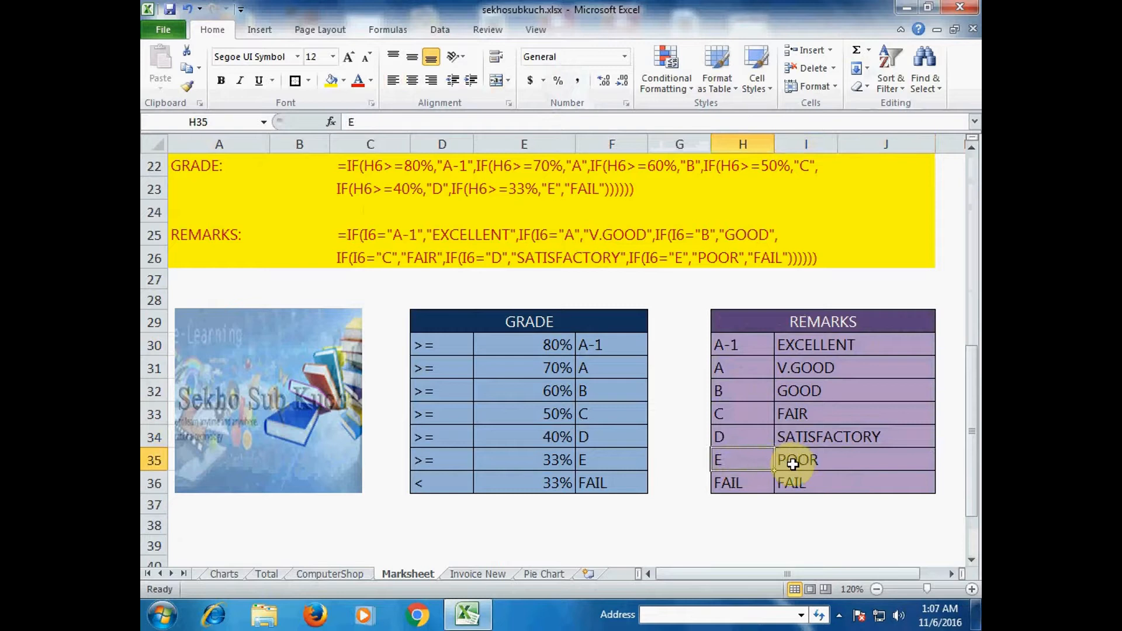
left_click(794, 460)
left_click(728, 483)
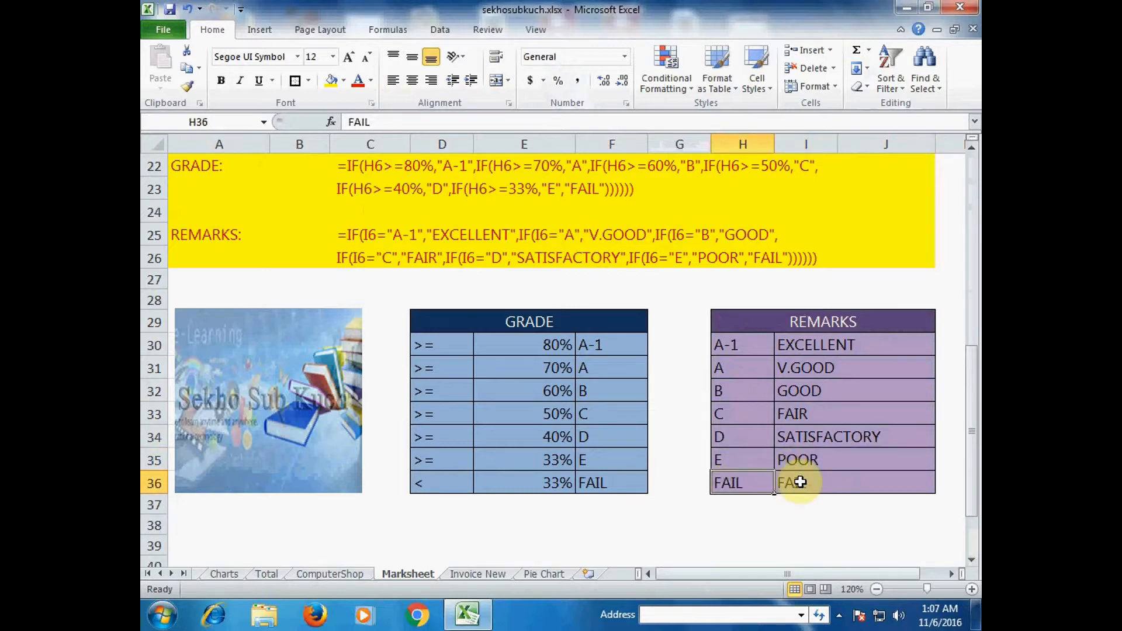
left_click(800, 482)
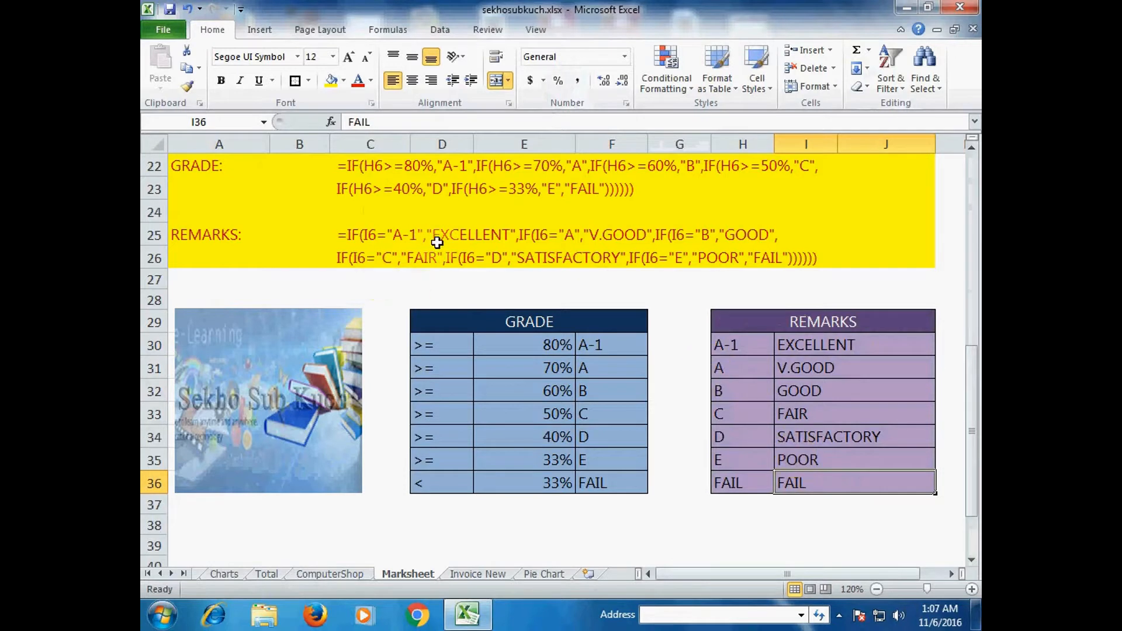
Step: Start the remarks formula in J7 with an IF that returns "EXCELLENCE" when I7>="A-1", and begin a second IF
scroll(741, 276, "up", 6)
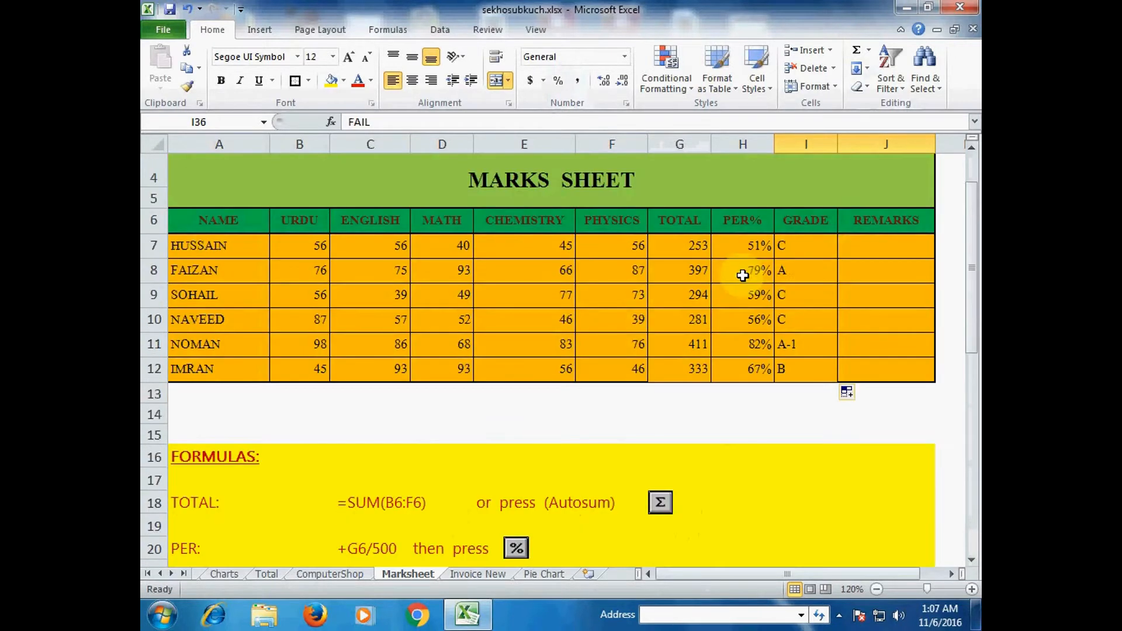
left_click(860, 246)
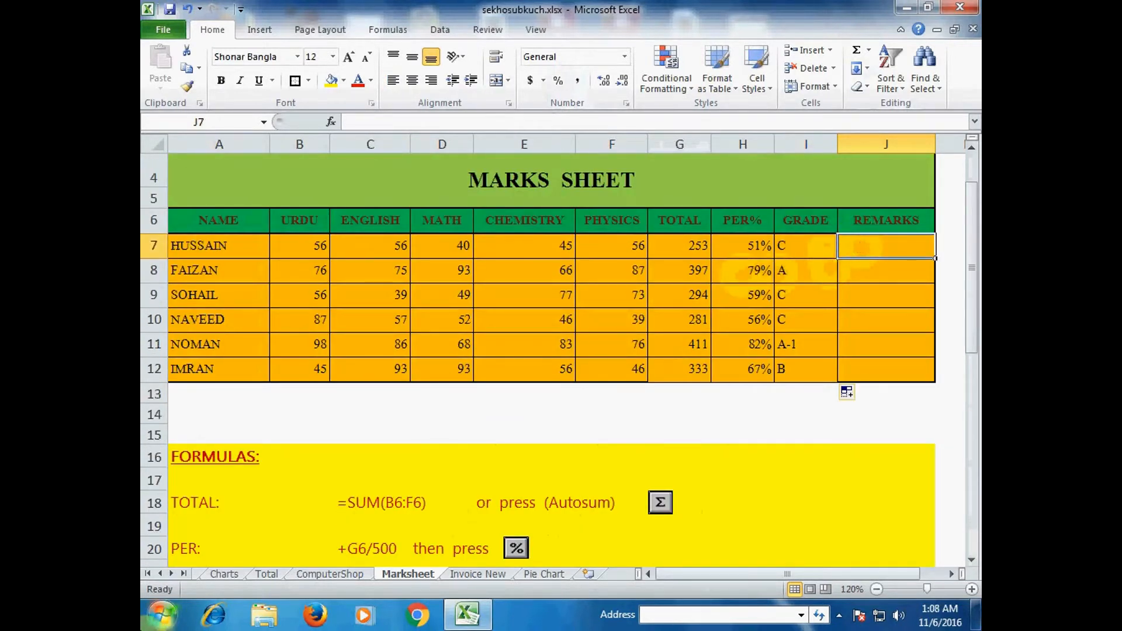
type("=")
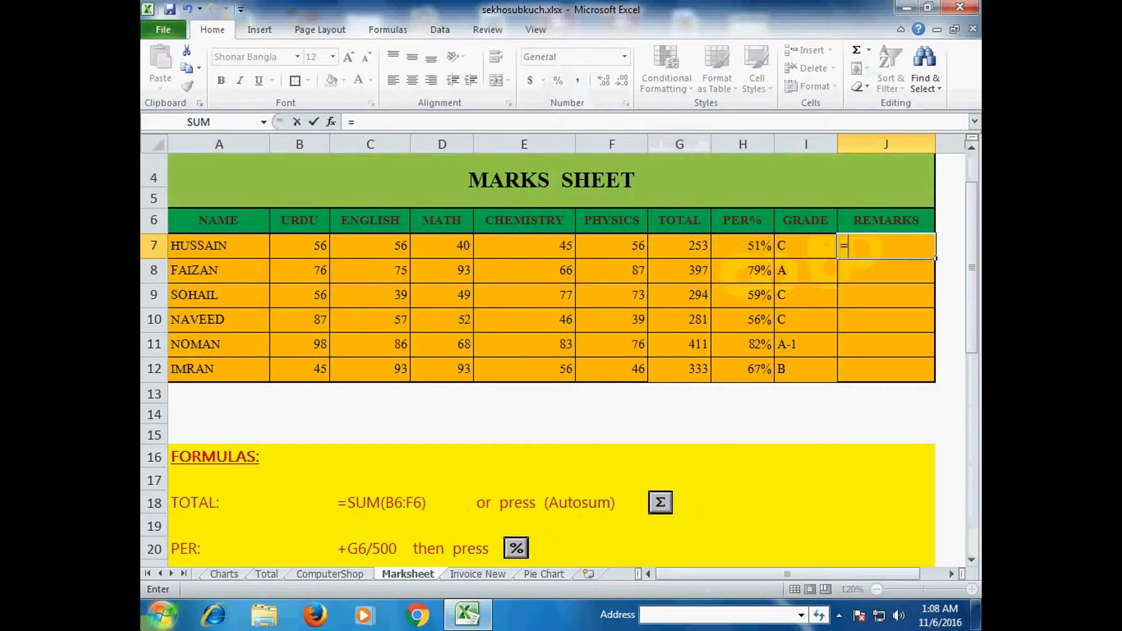
type("IF(")
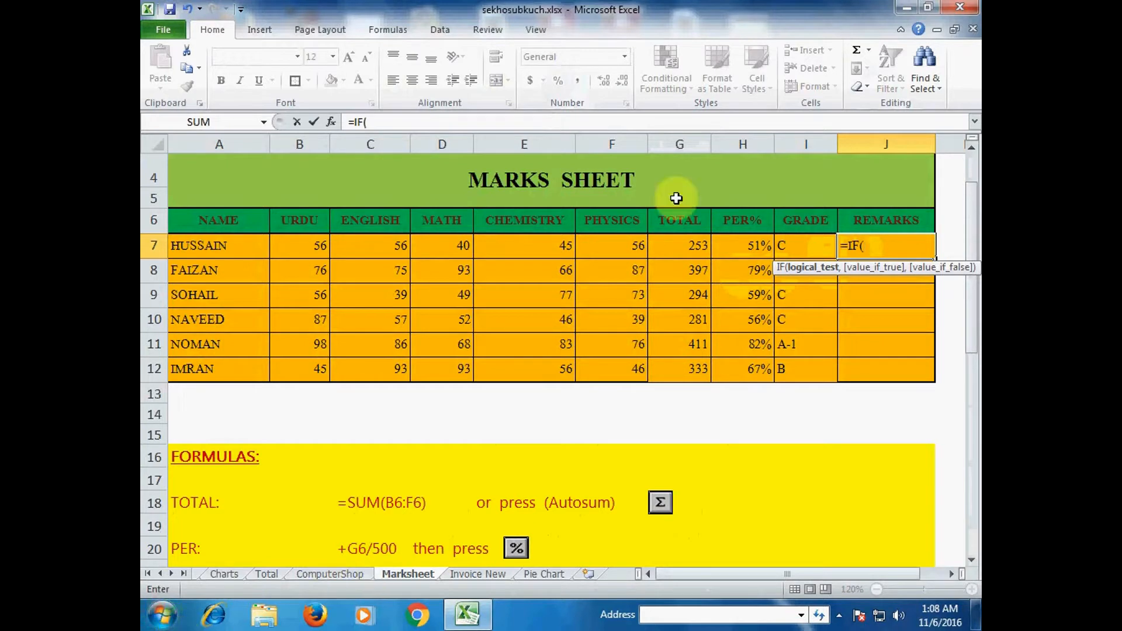
left_click(784, 248)
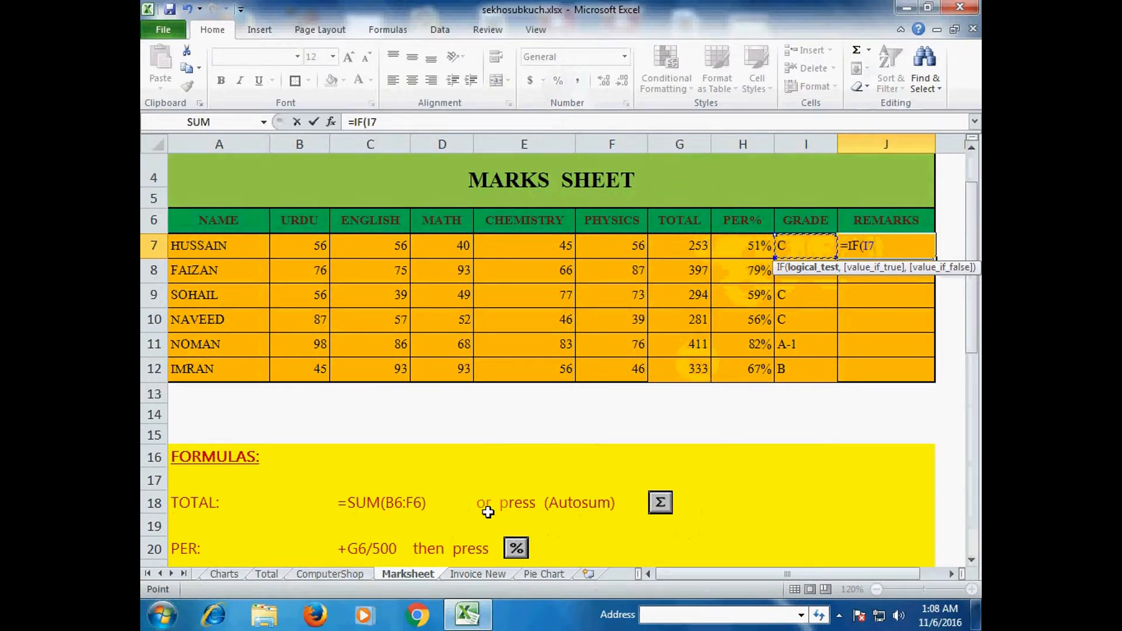
type(">=\"A-1\",\"EXCELLENCE")
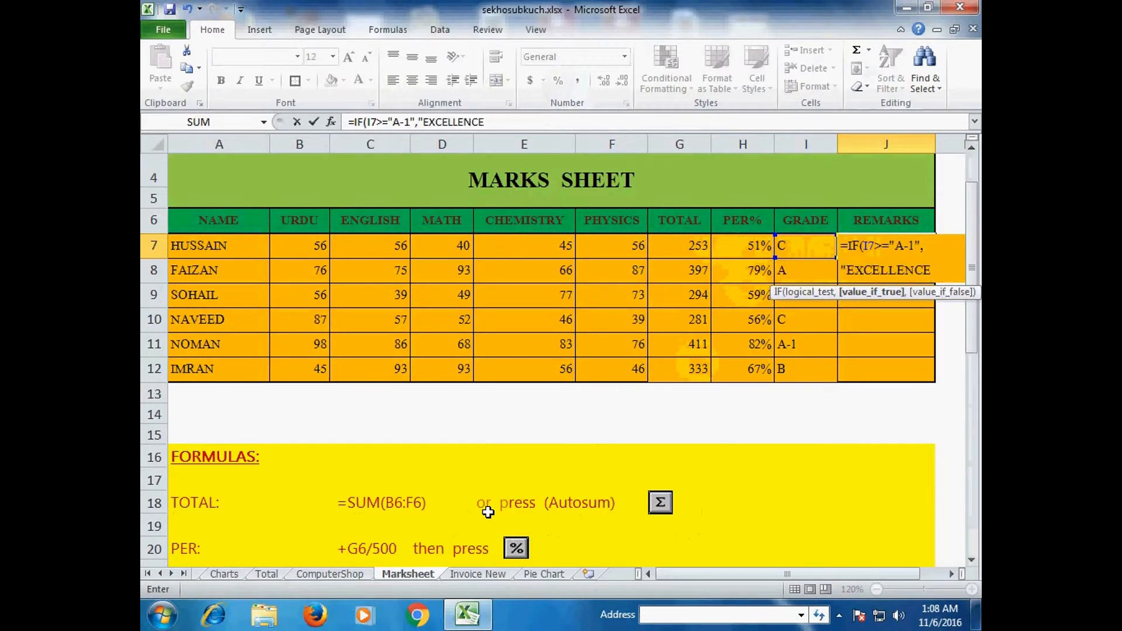
type(",")
key("BackSpace")
type("\",IF")
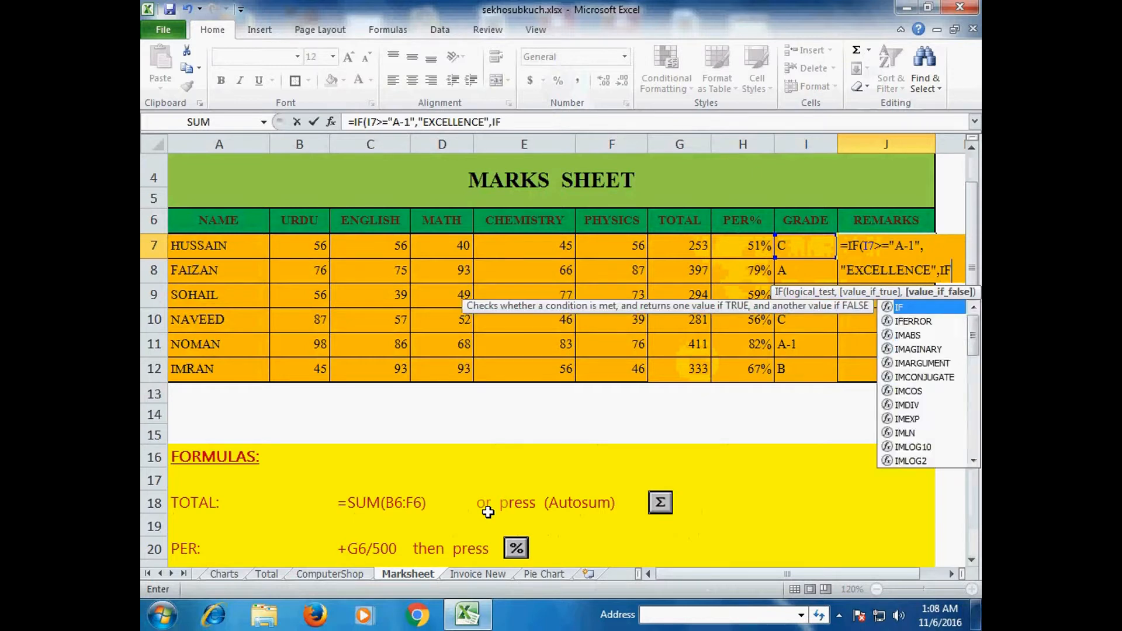
Step: Give the second IF in the J7 remarks formula the condition I7="A" and the result "V.GOOD"
type("(")
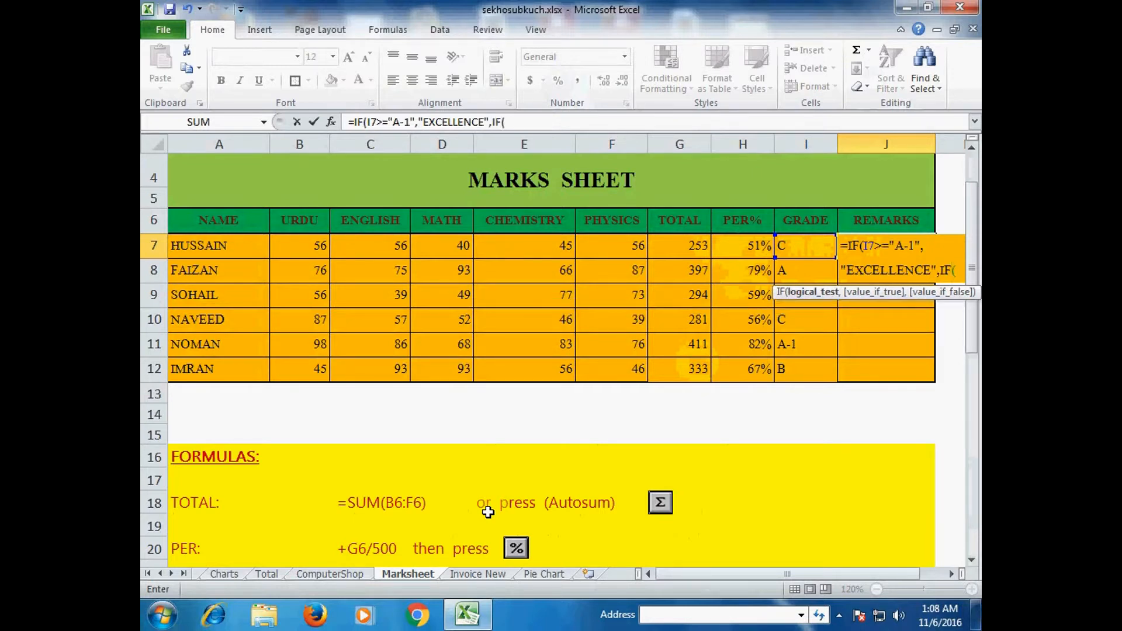
type("I")
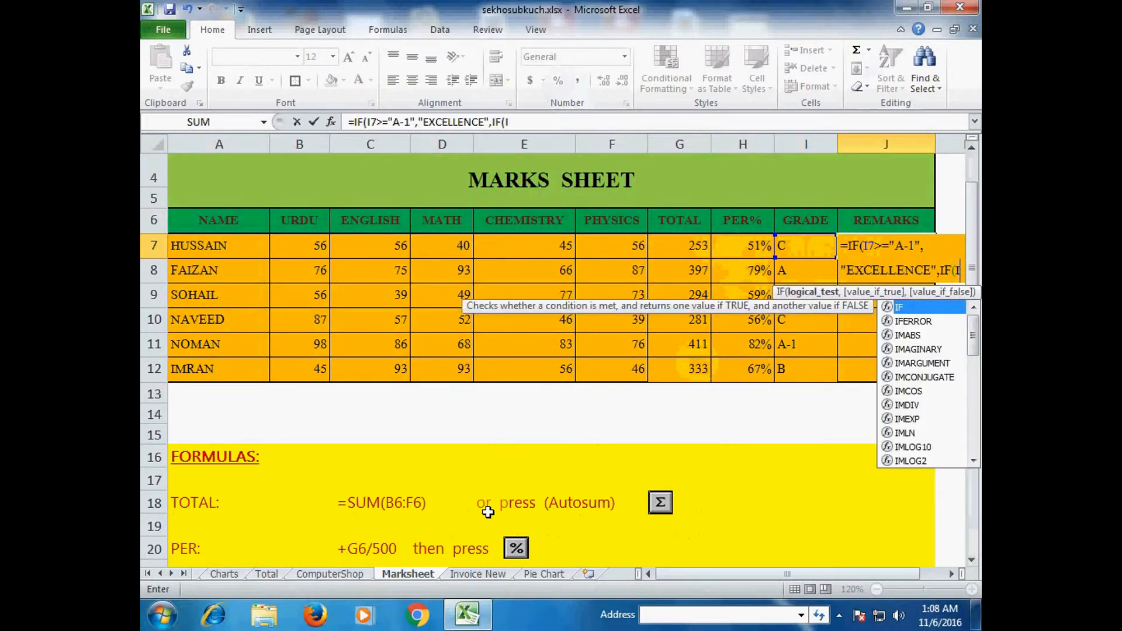
type("7")
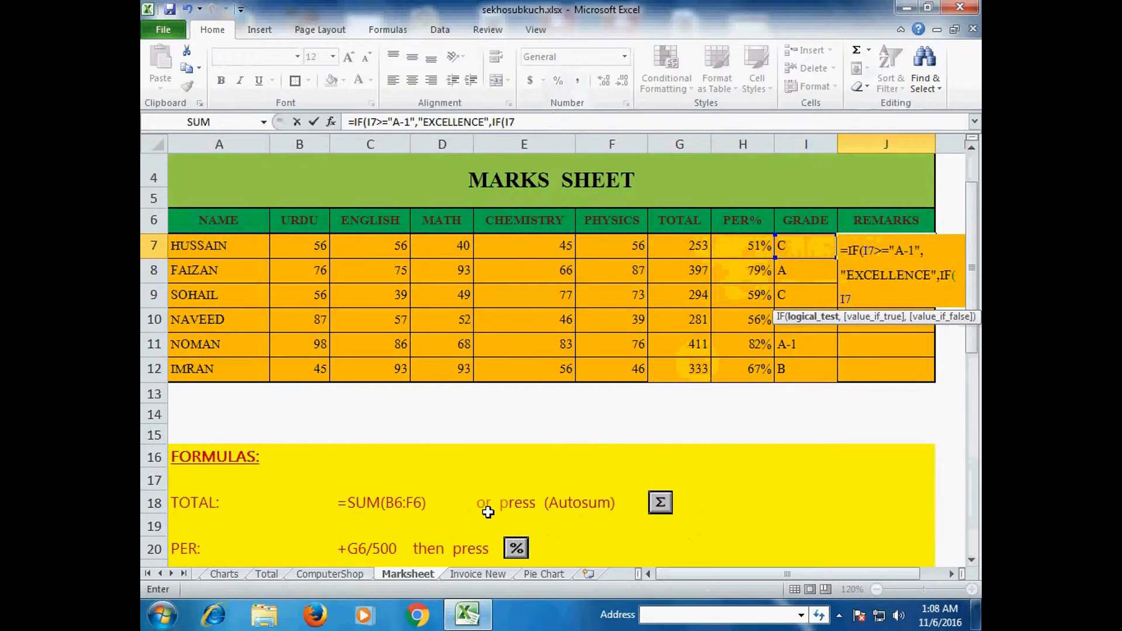
type("=")
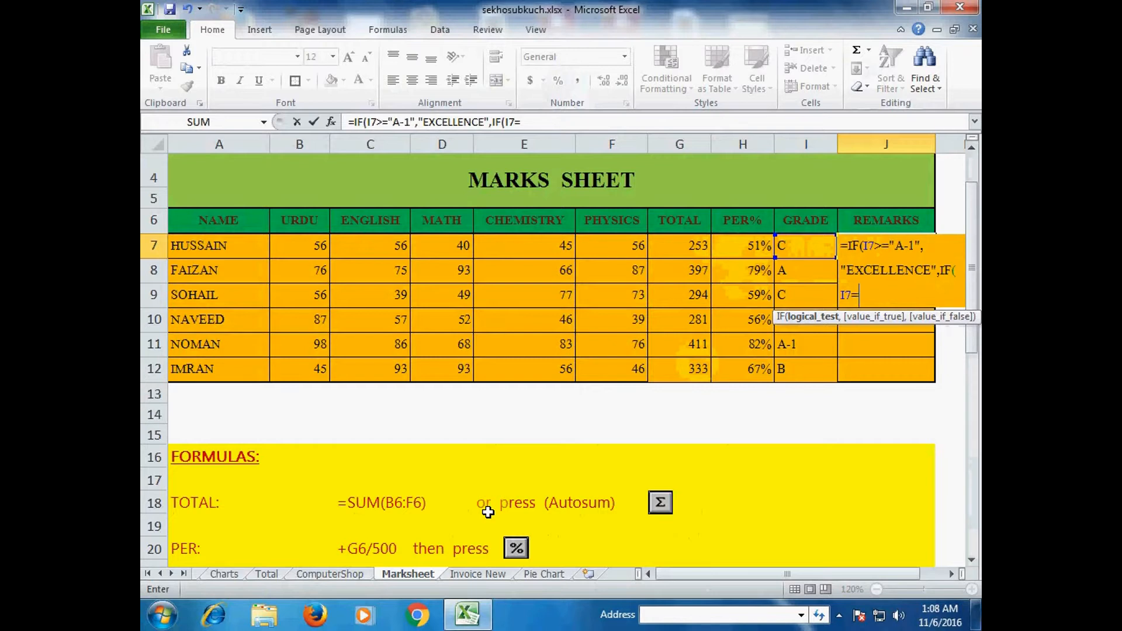
type("\"A\",")
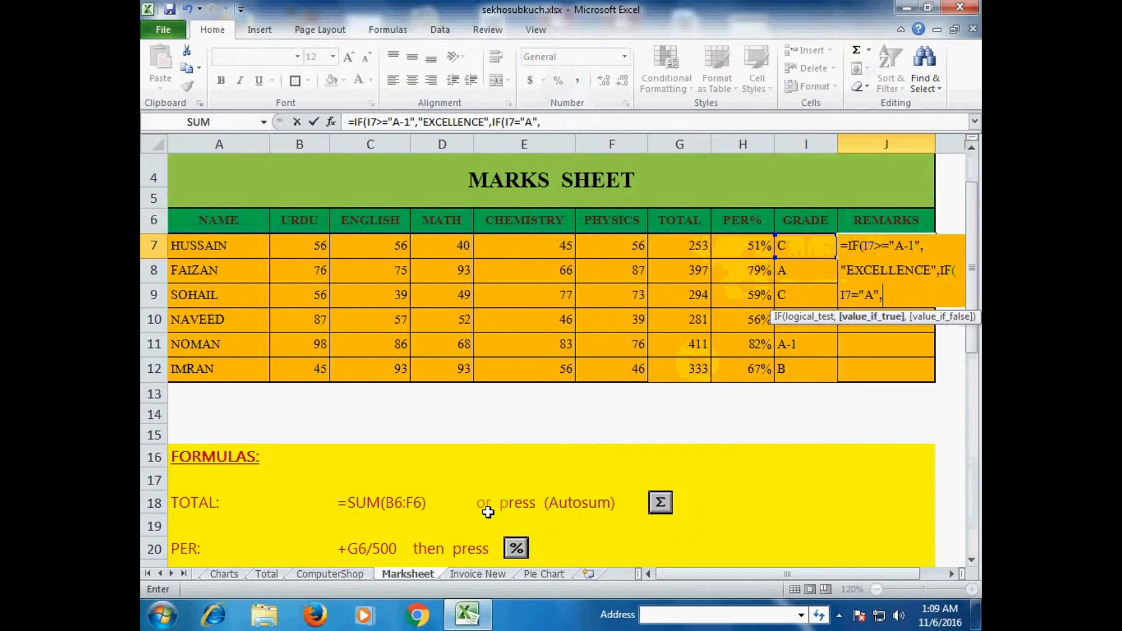
type("\"V.GOOD")
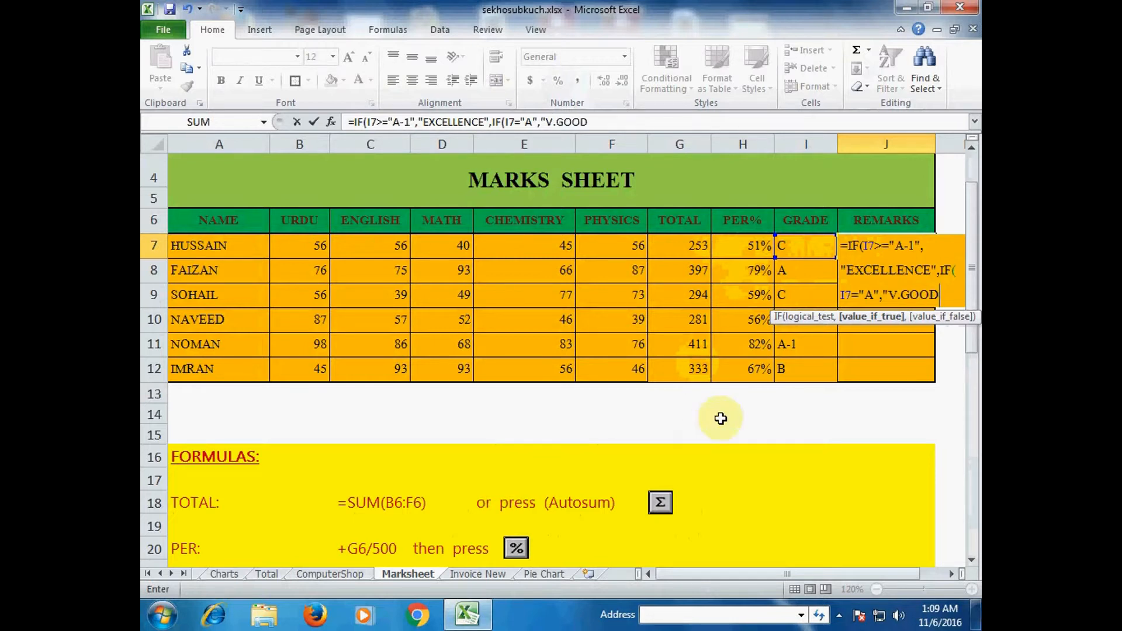
Step: Correct the first condition of the J7 remarks formula to I7="A-1" by removing the greater-than sign
left_click(876, 247)
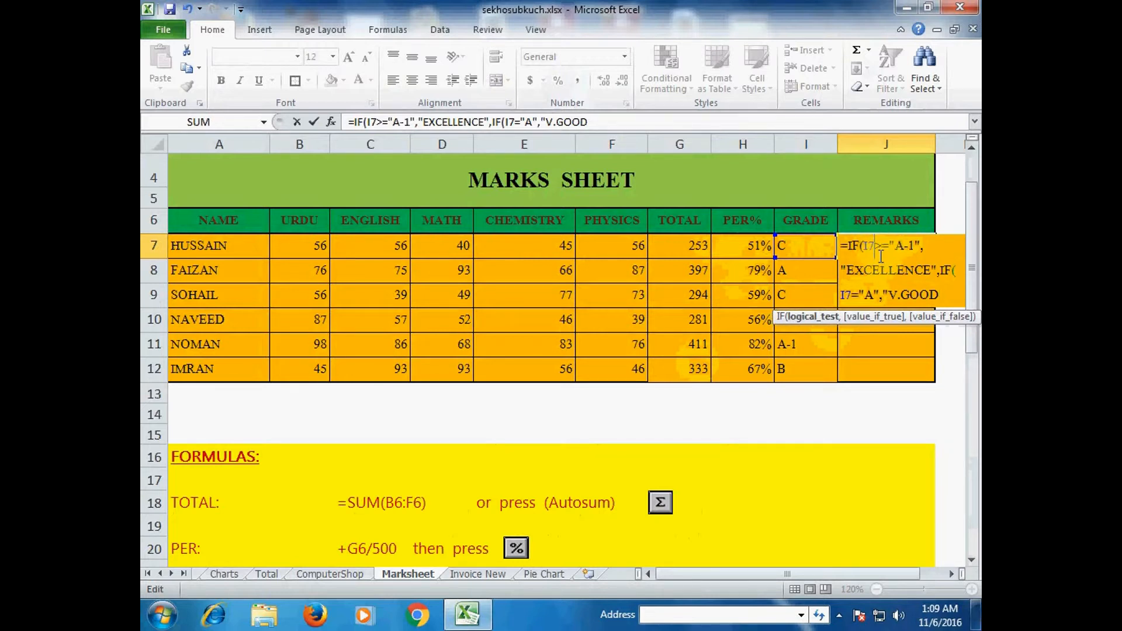
key("Delete")
left_click(940, 294)
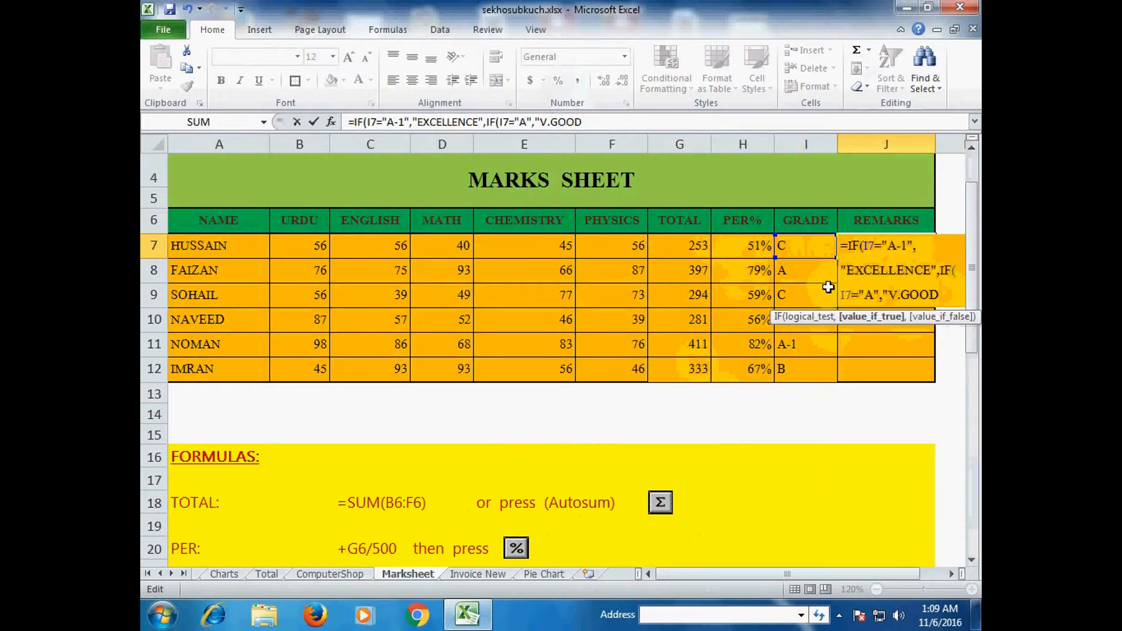
Step: Close the "V.GOOD" text and nest a third IF in the J7 formula that returns "GOOD" when I7="B"
type("\",")
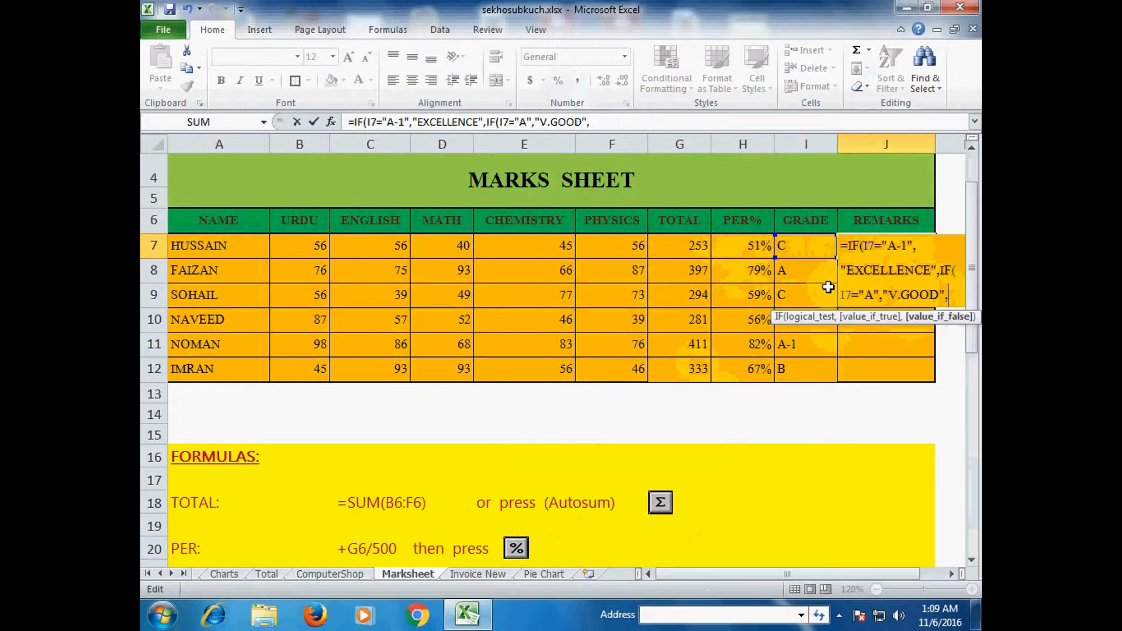
type("IF")
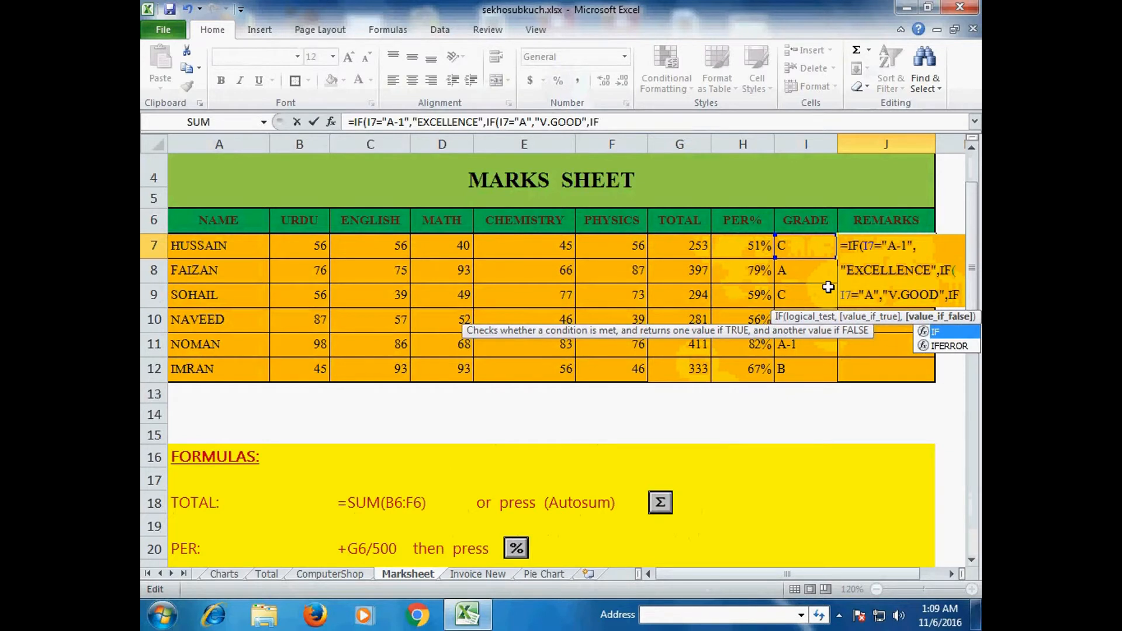
type("(")
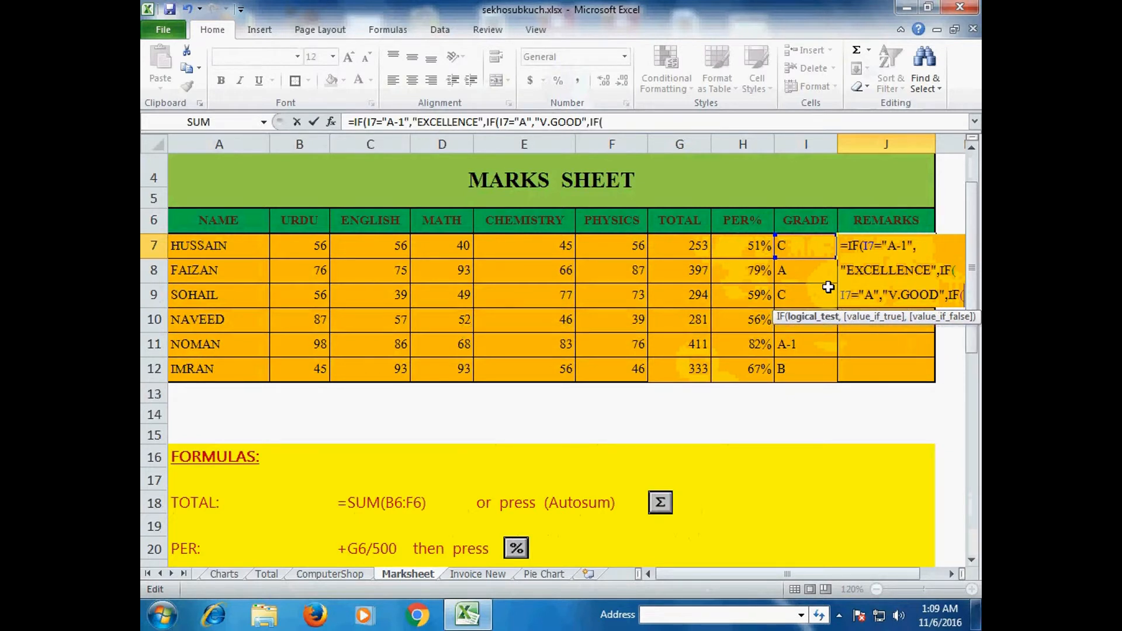
type("I7")
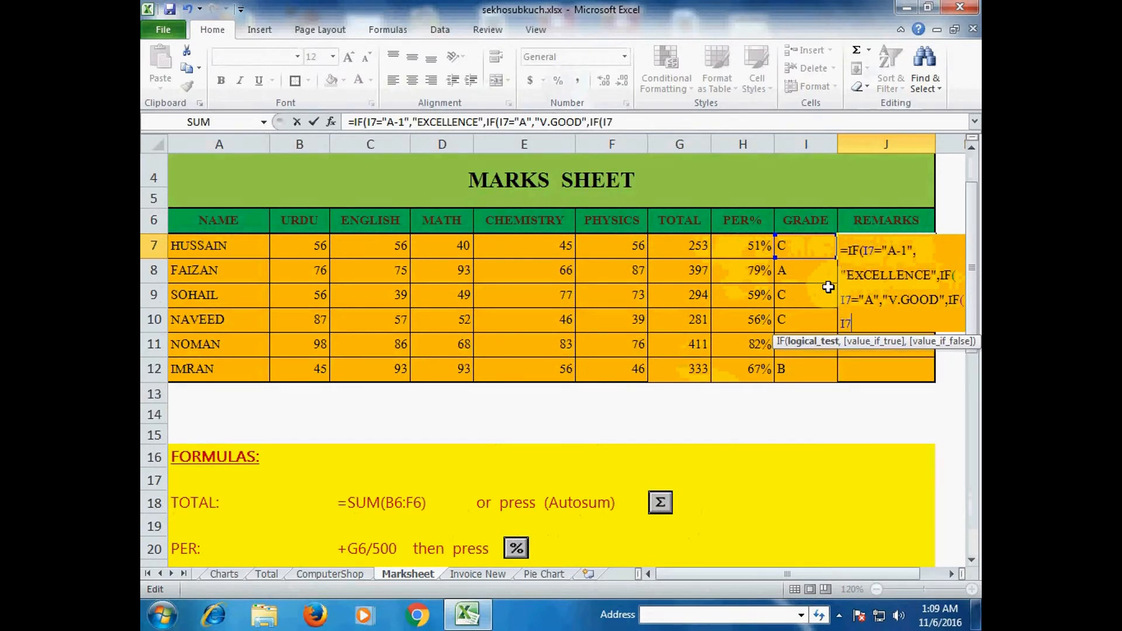
type("=")
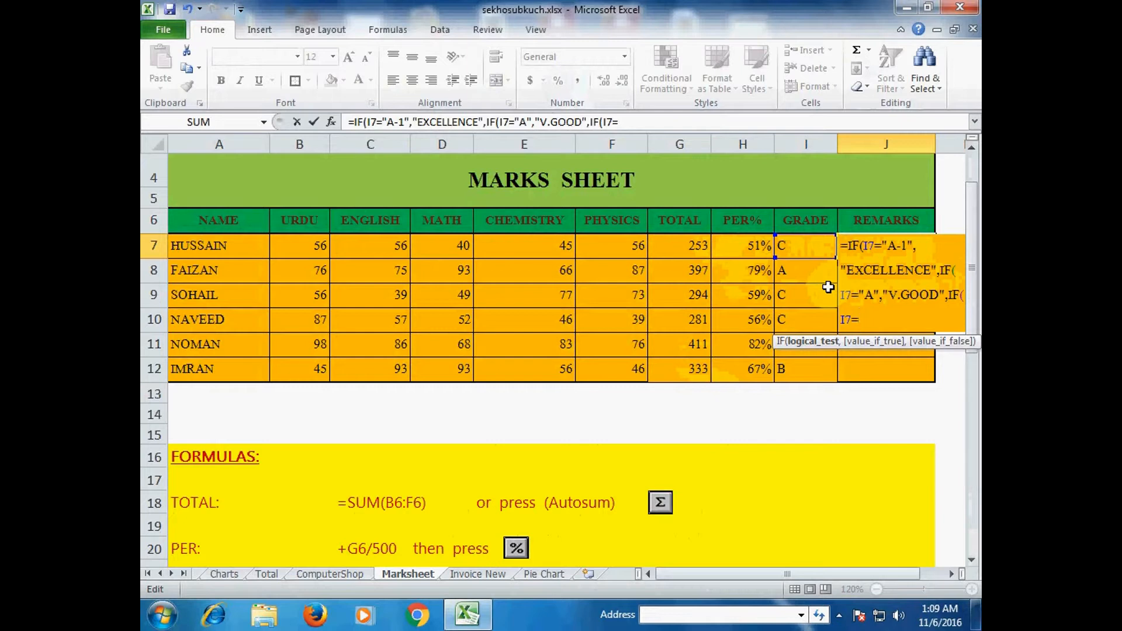
type("\"B\",")
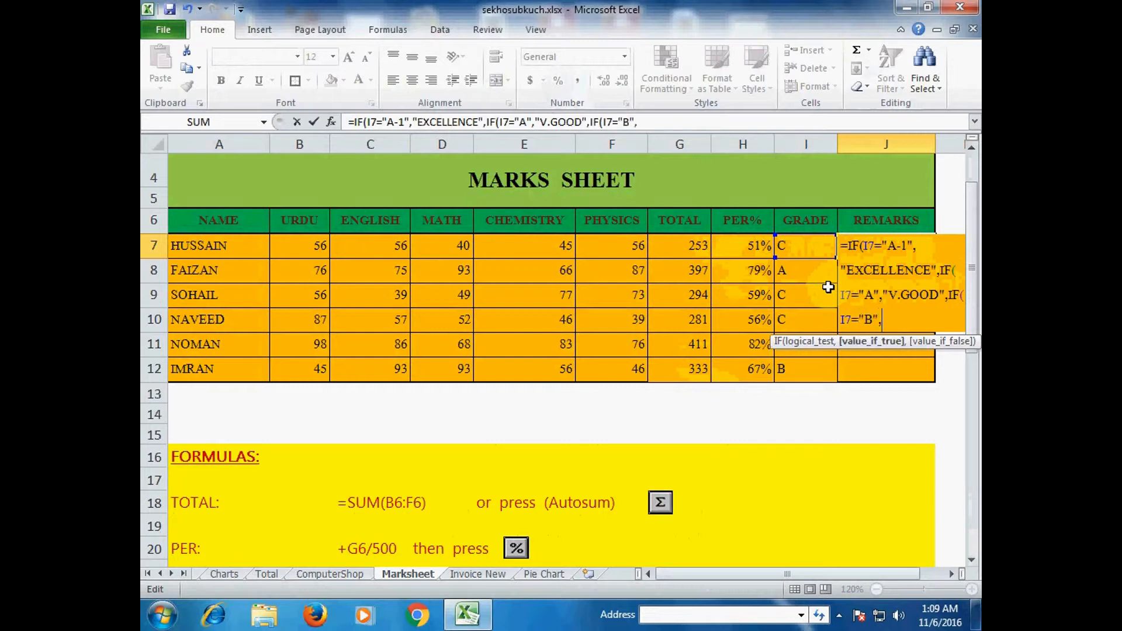
type("\"GOOD\",")
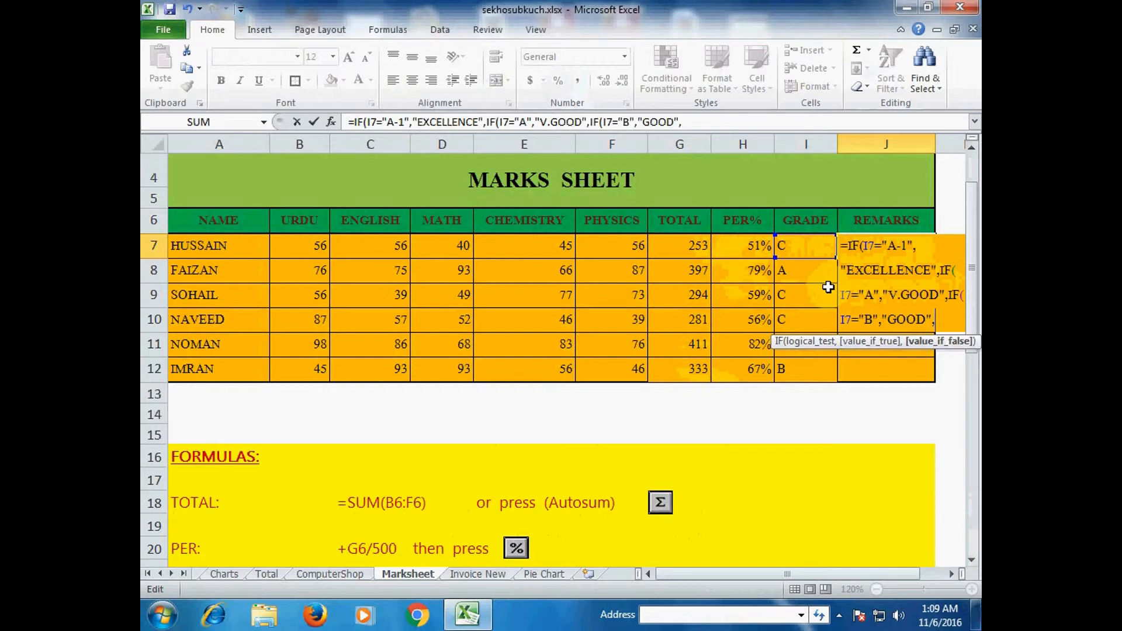
Step: Nest a fourth IF in the J7 remarks formula that returns "FAIR" when I7="C"
type("IF")
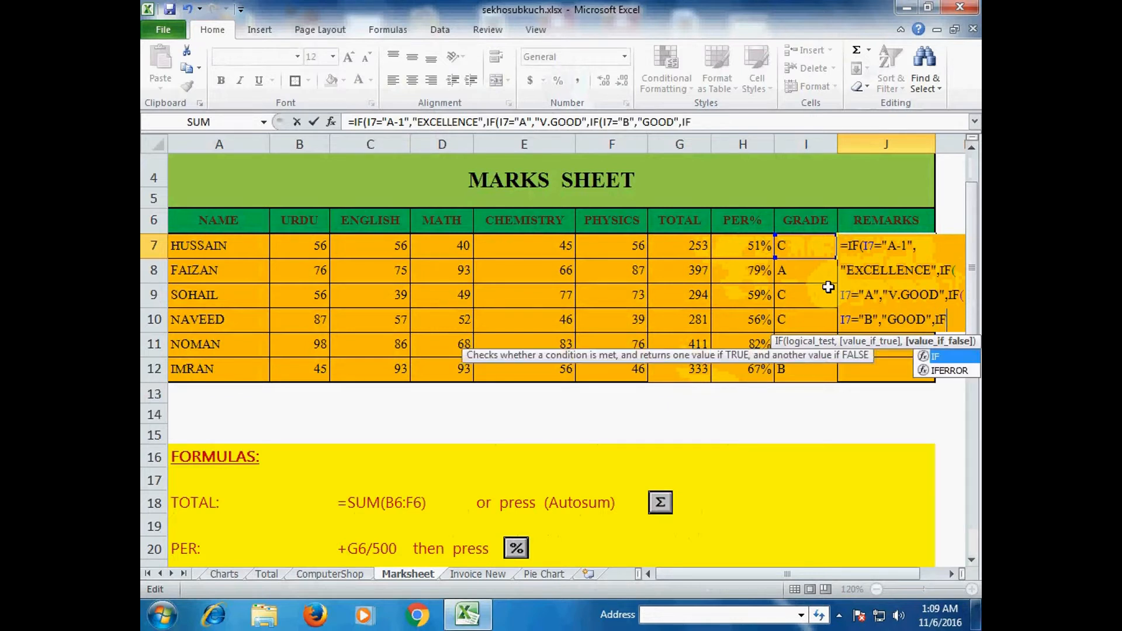
type("(")
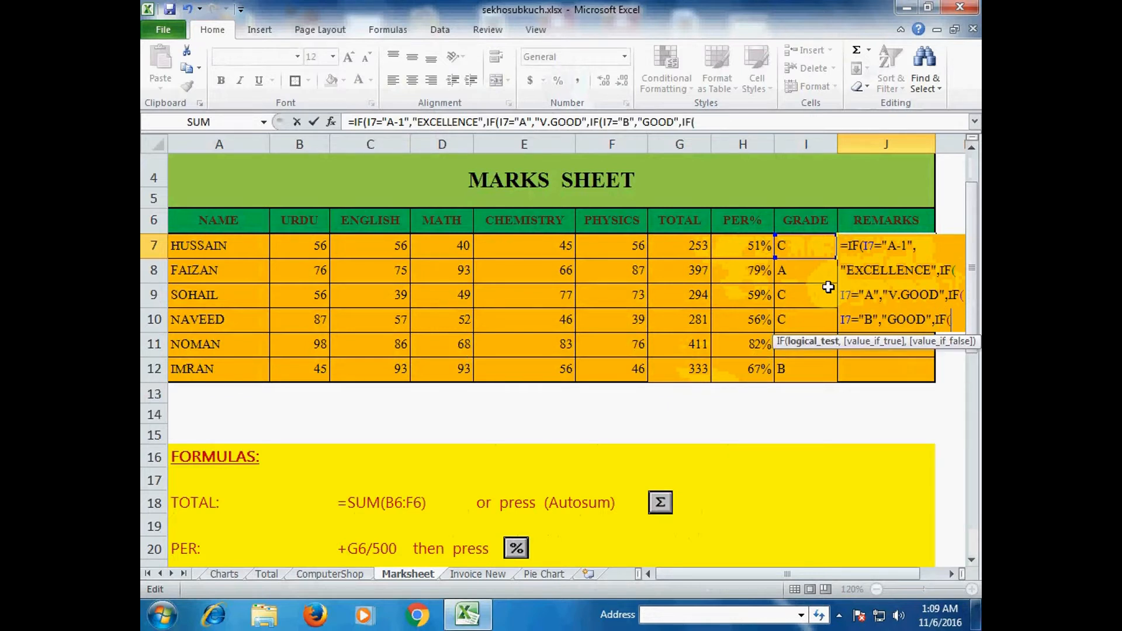
type("I7")
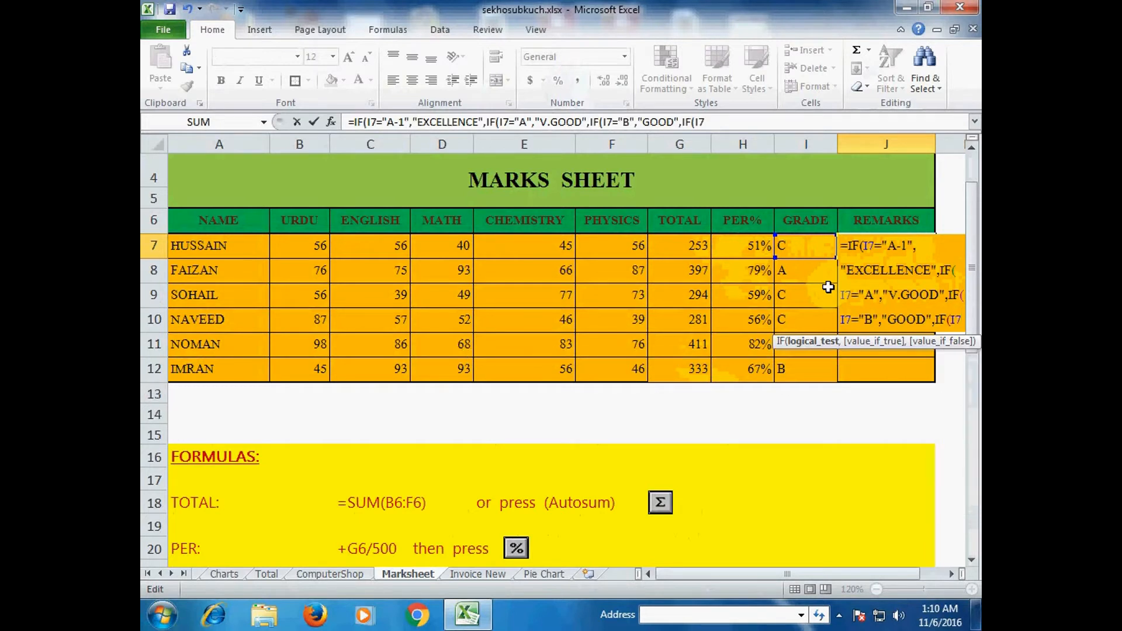
type("=")
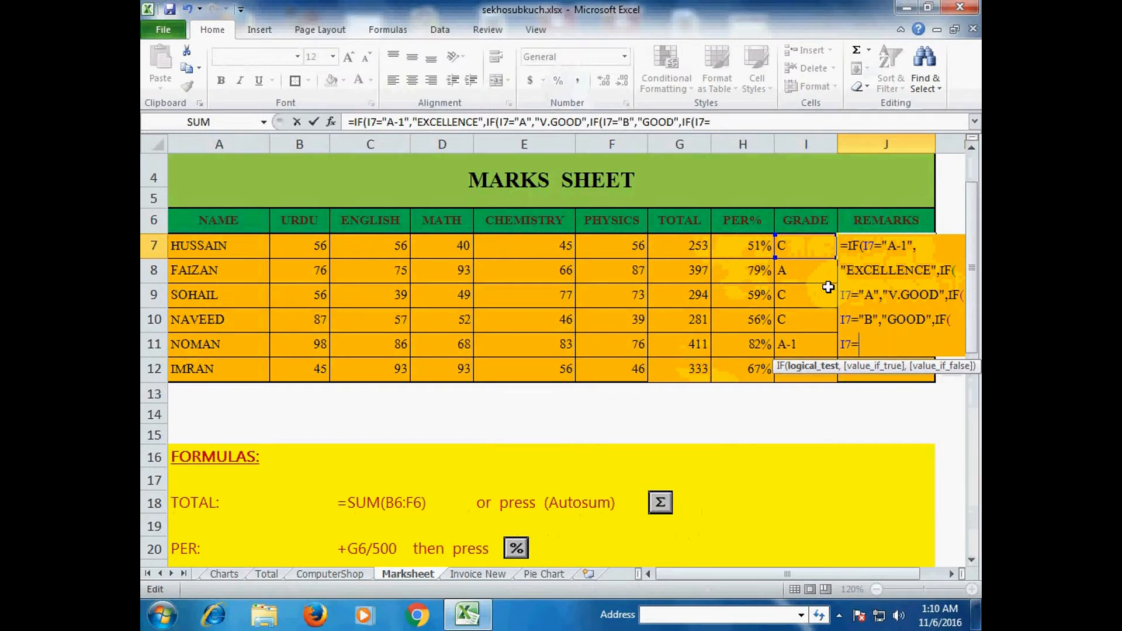
type("\"C\",")
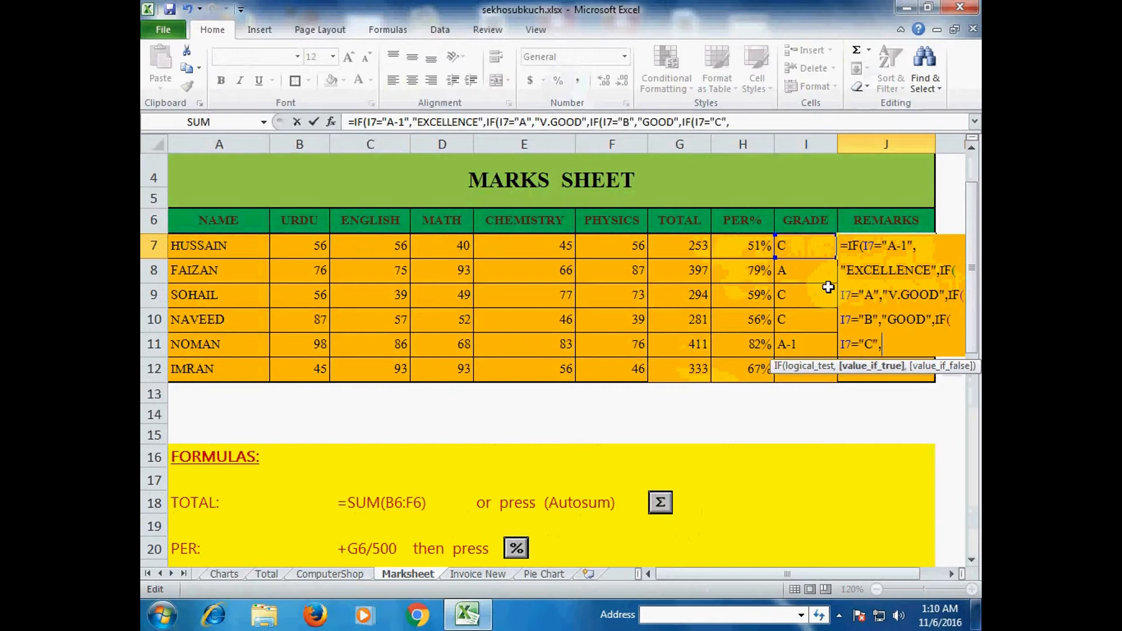
type("FAIR")
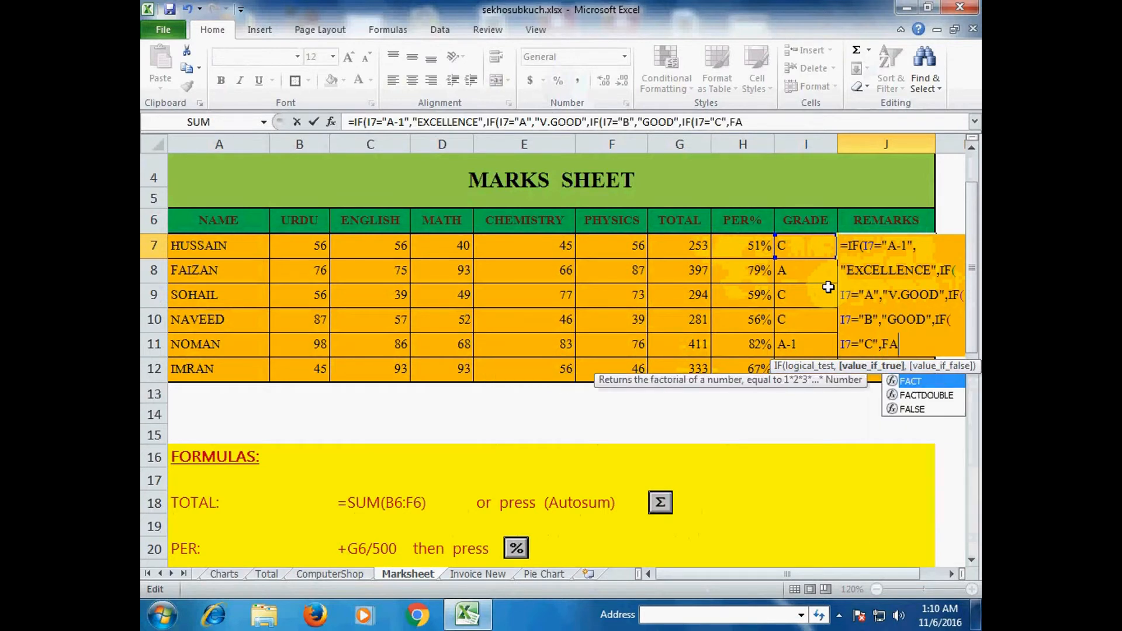
key("BackSpace")
key("BackSpace")
key("BackSpace")
key("BackSpace")
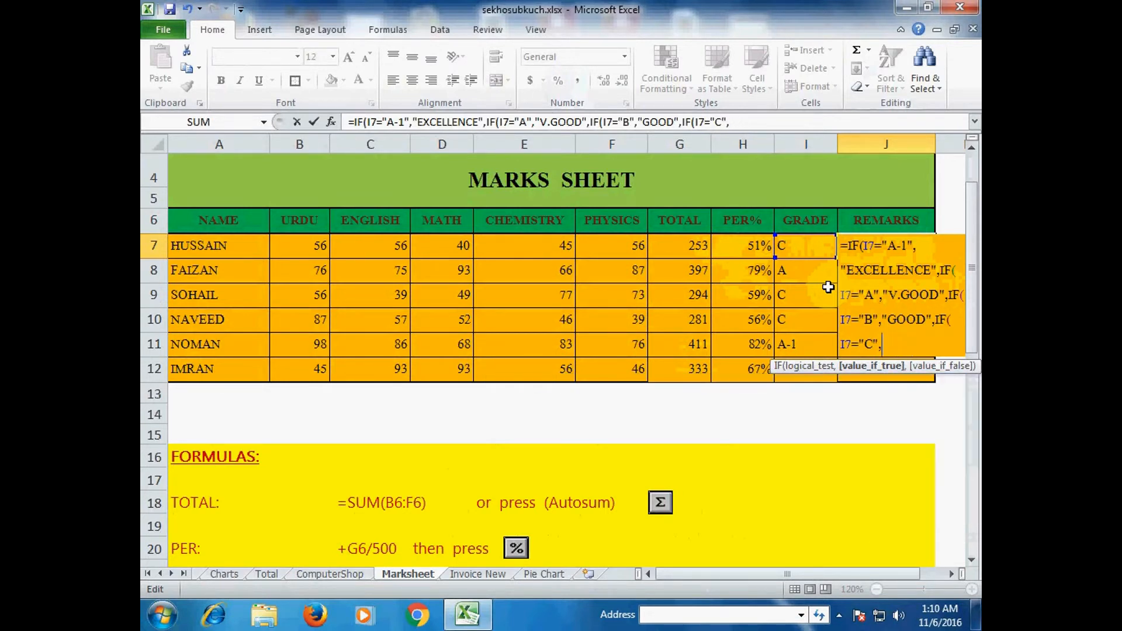
type("\"FAIR\",")
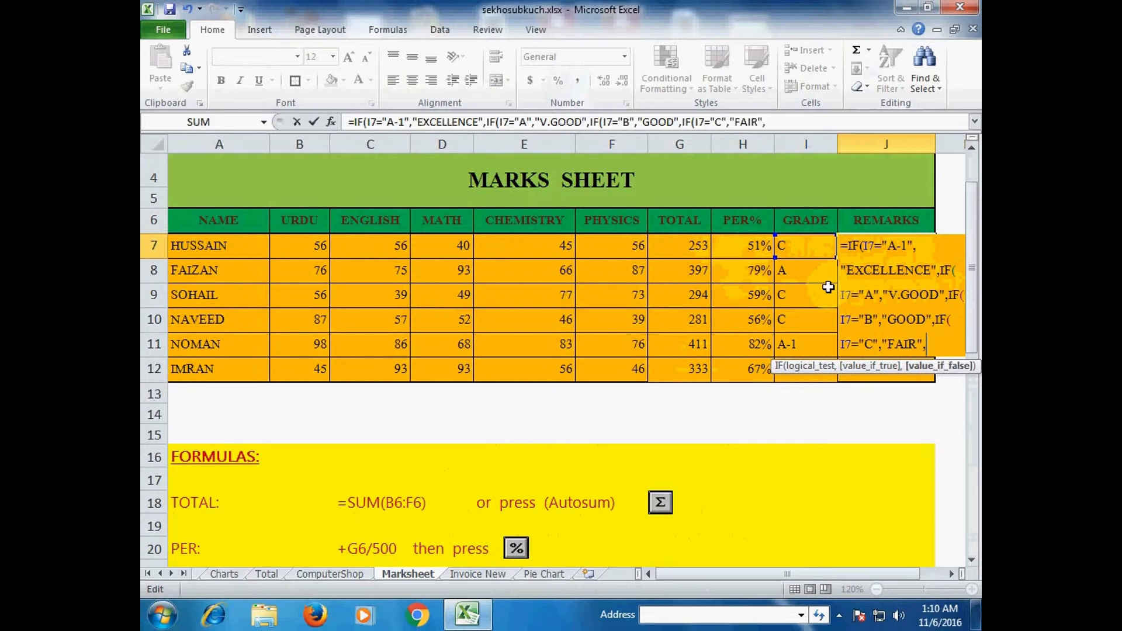
Step: Nest a fifth IF in the J7 formula that returns "SATISFACTORY" when I7="D"
type("IF(")
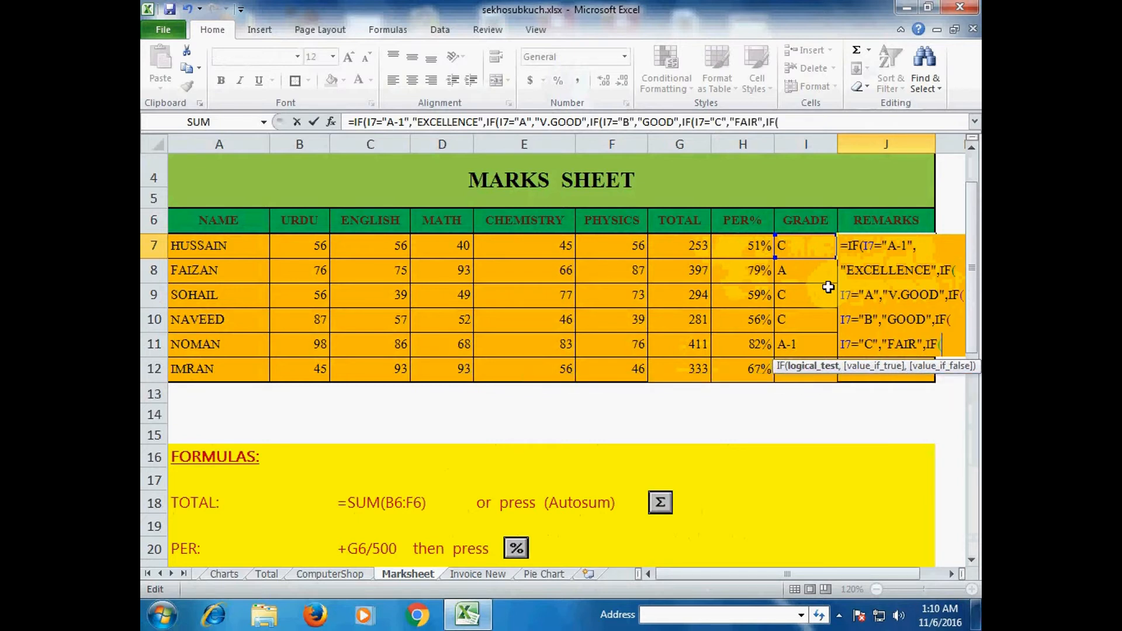
type("I7=\"D")
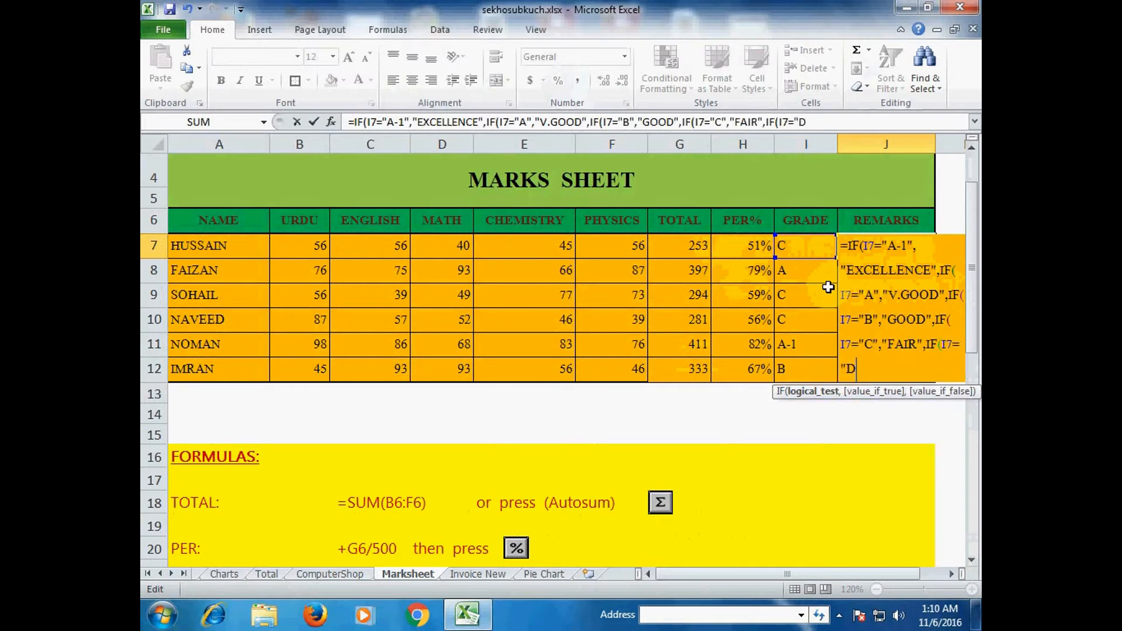
type("\"SATISFAC")
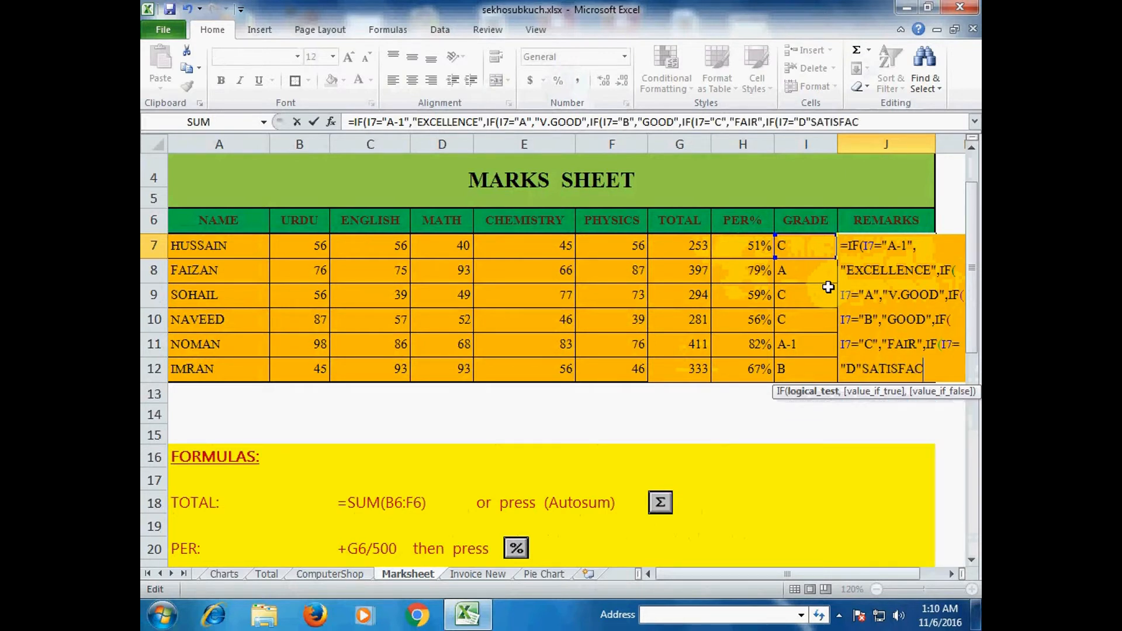
type("TORY\"")
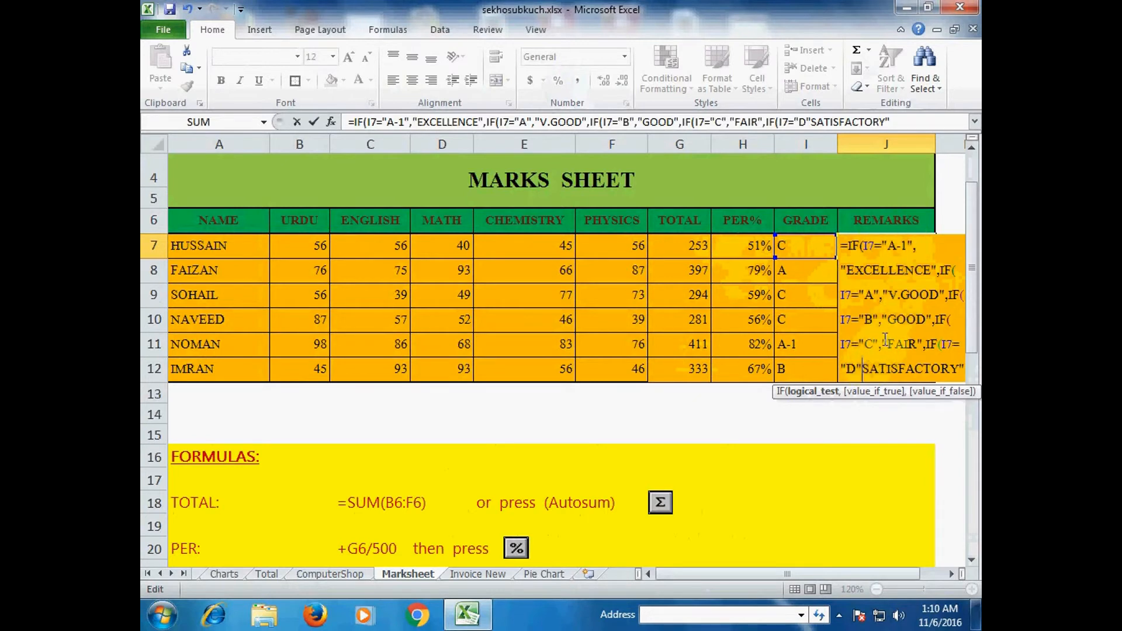
type(",")
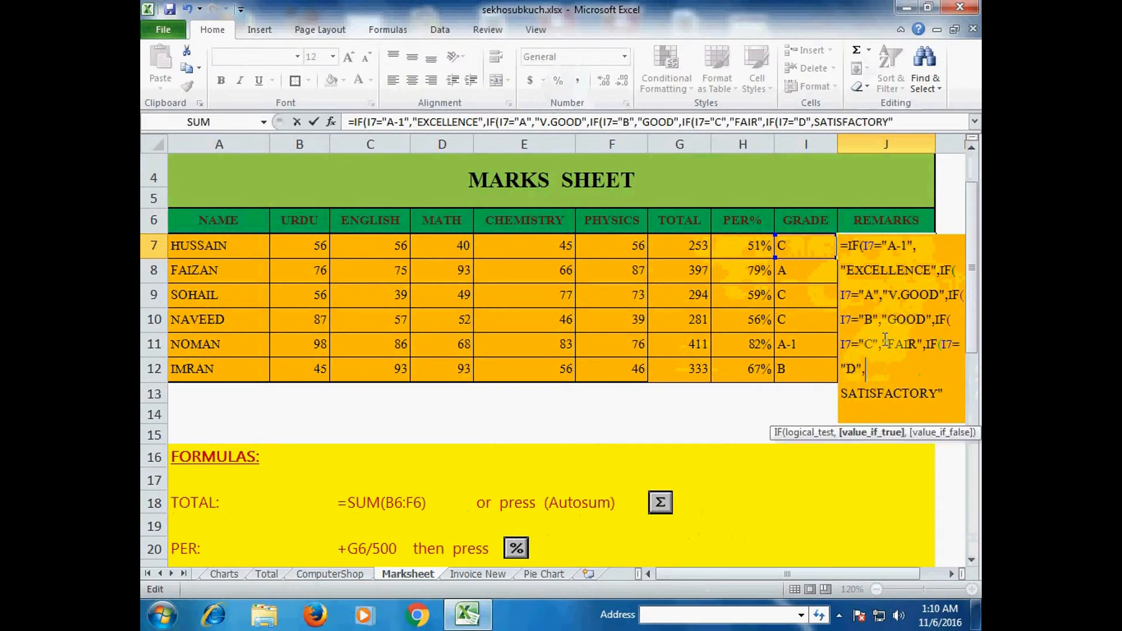
left_click(843, 394)
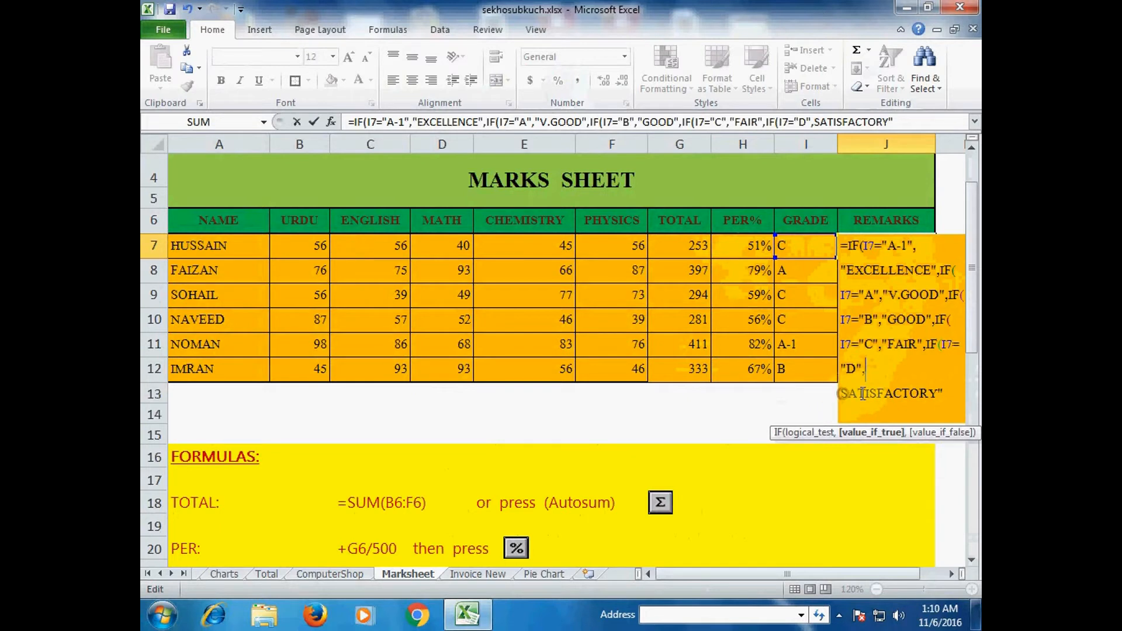
type("\"")
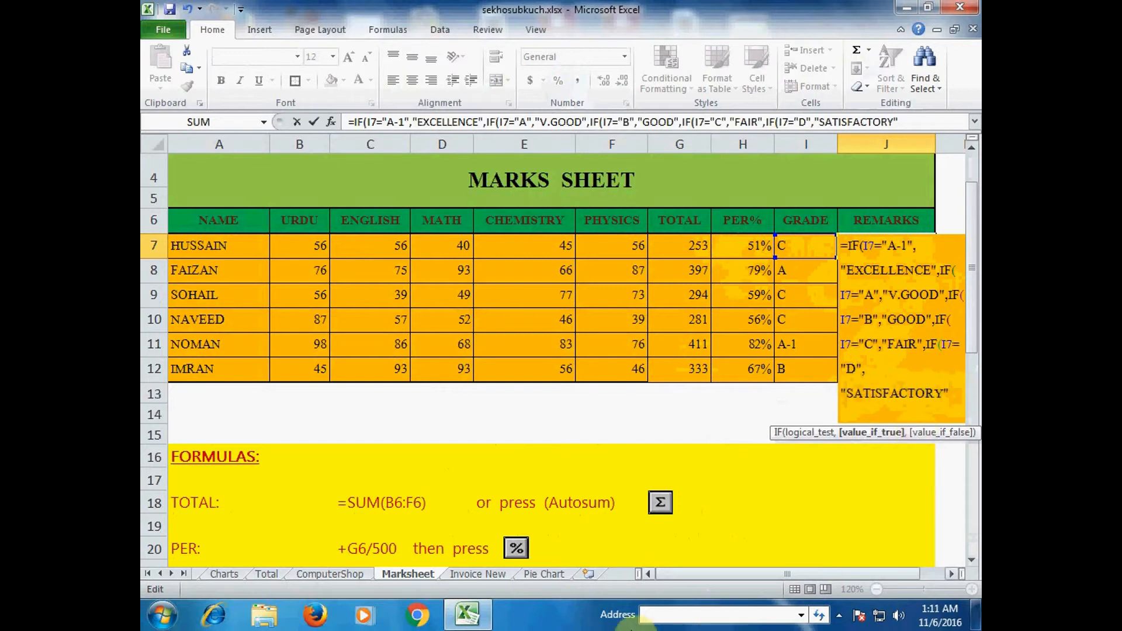
type(",")
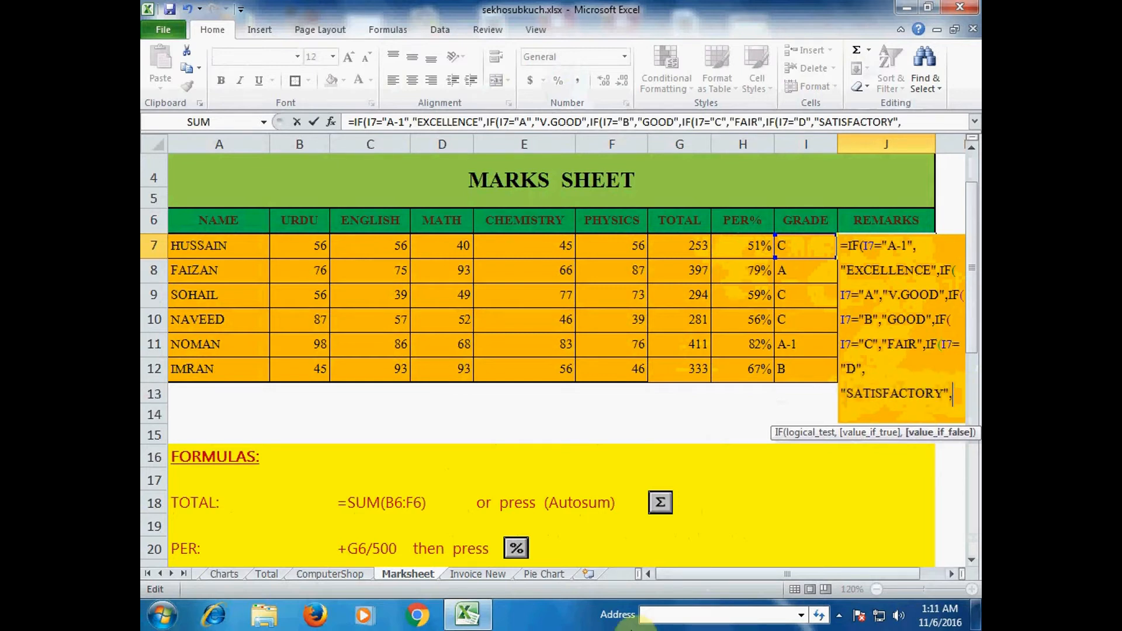
Step: Nest a sixth IF in the J7 formula with the condition I7="E" and the result "POOR"
type("IF")
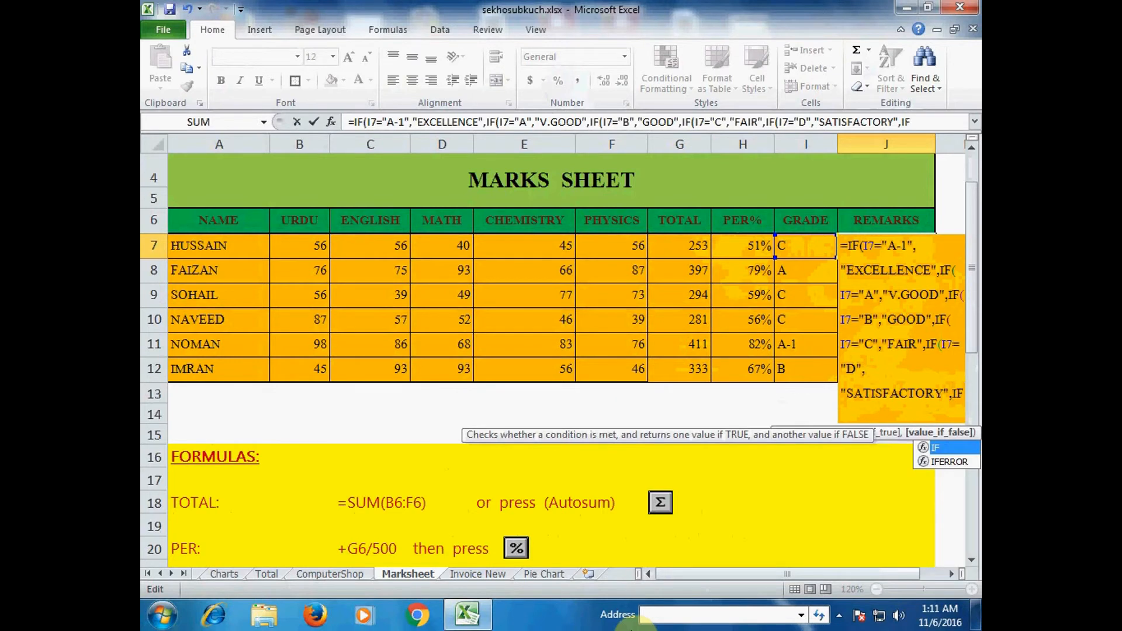
type("I7")
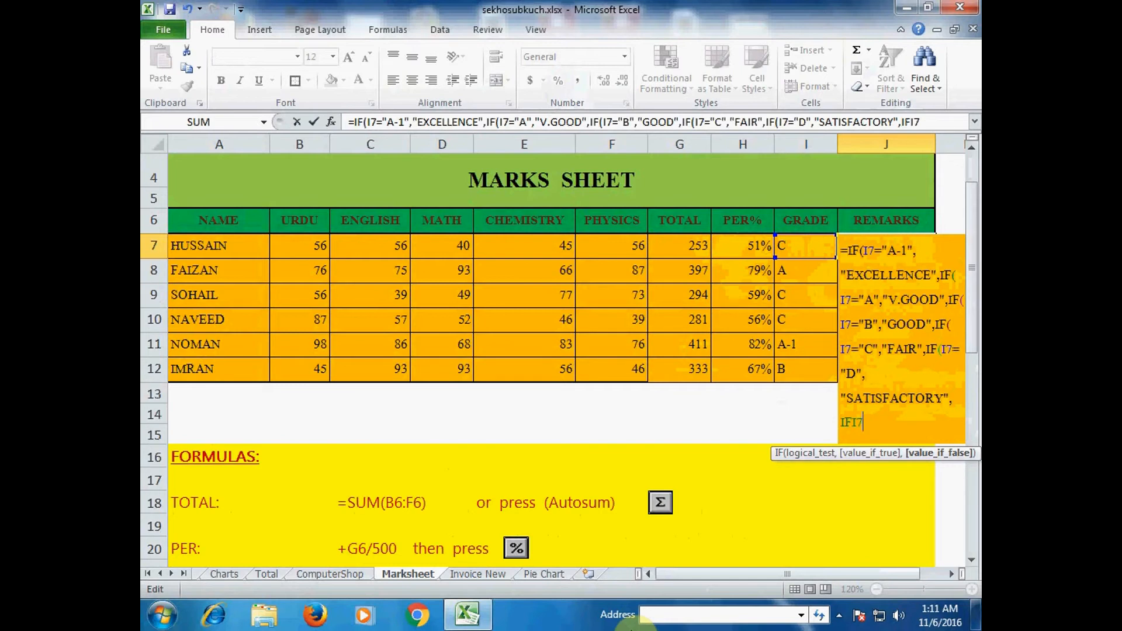
key("BackSpace")
key("BackSpace")
type("(")
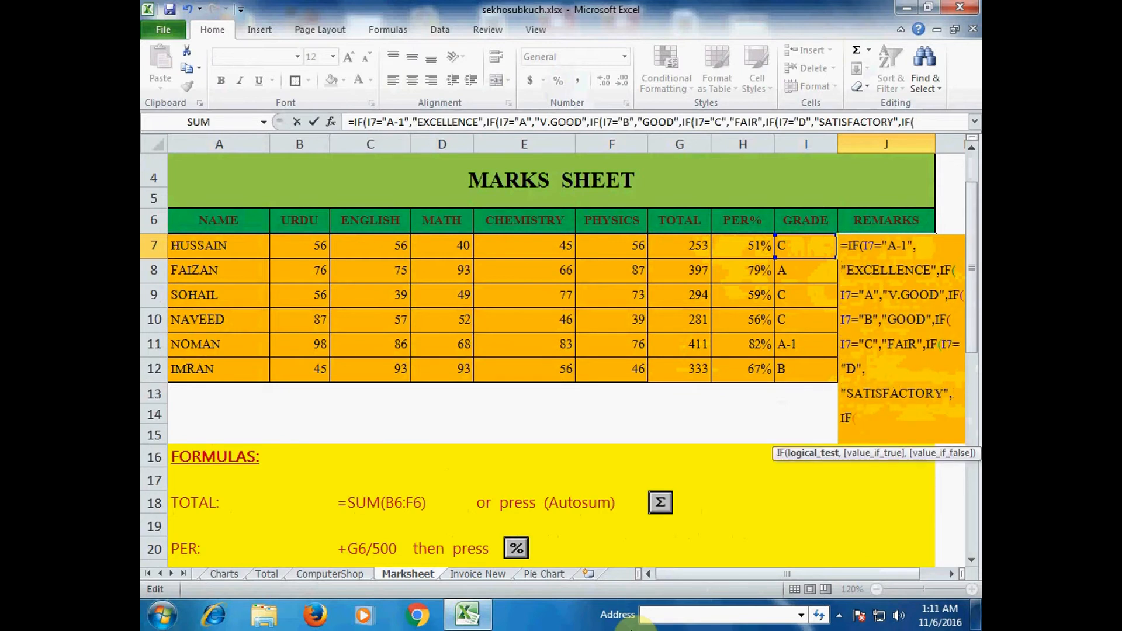
type("I7=")
type("\"E\",\"P")
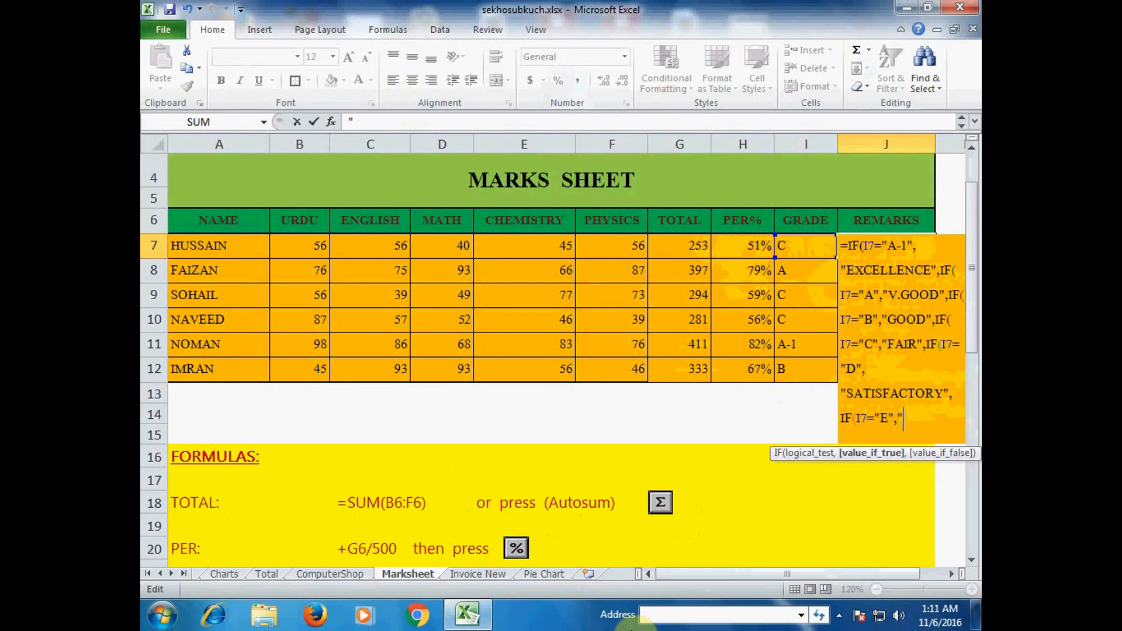
type("OOR\"")
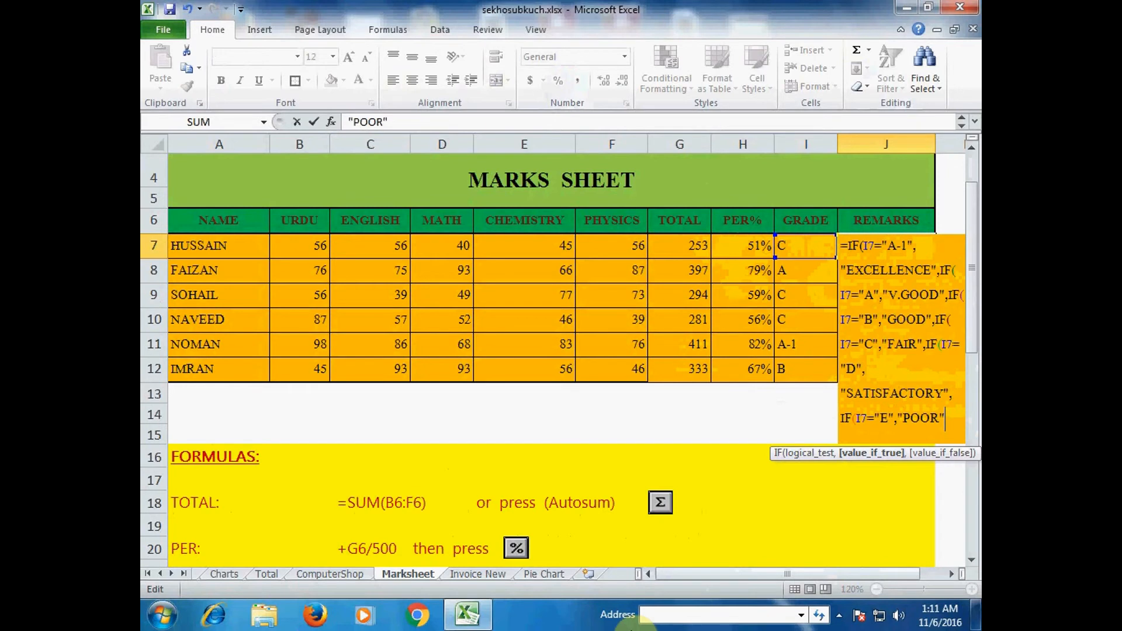
type(",")
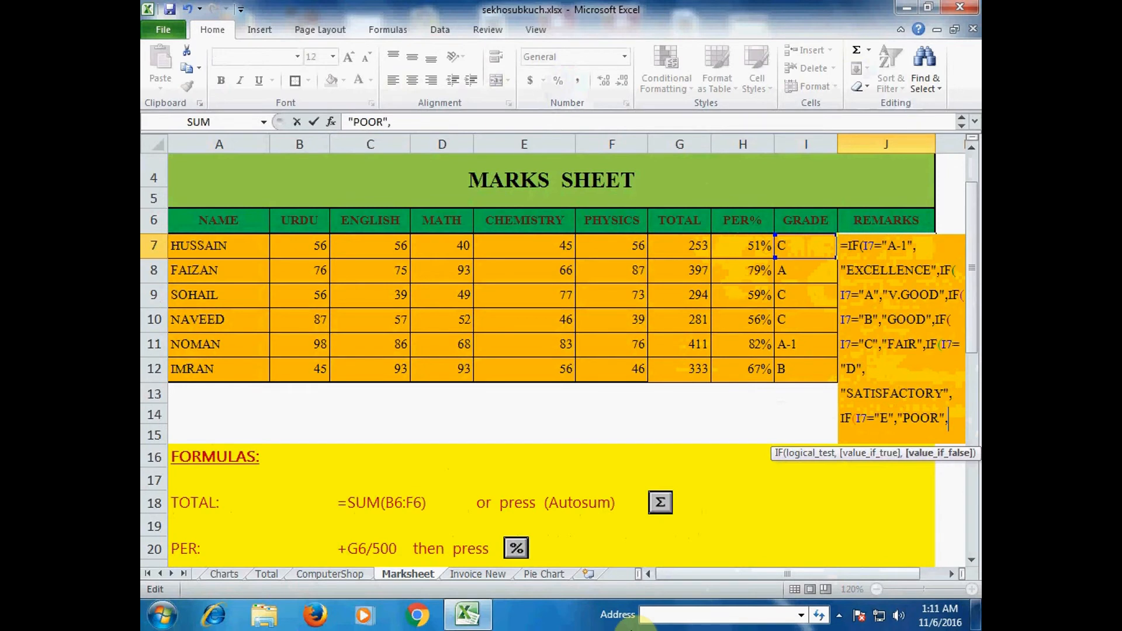
Step: Finish the J7 formula with "FAIL" as the fallback and six closing brackets, and fill it down through J12
type("\"FAIL\"")
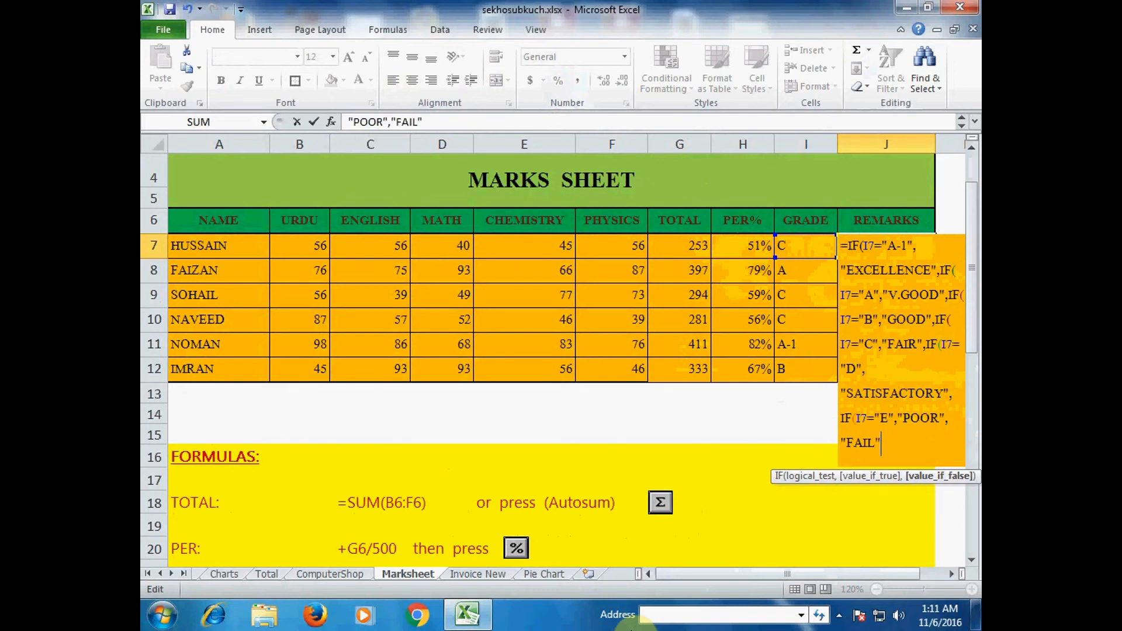
type("))))))")
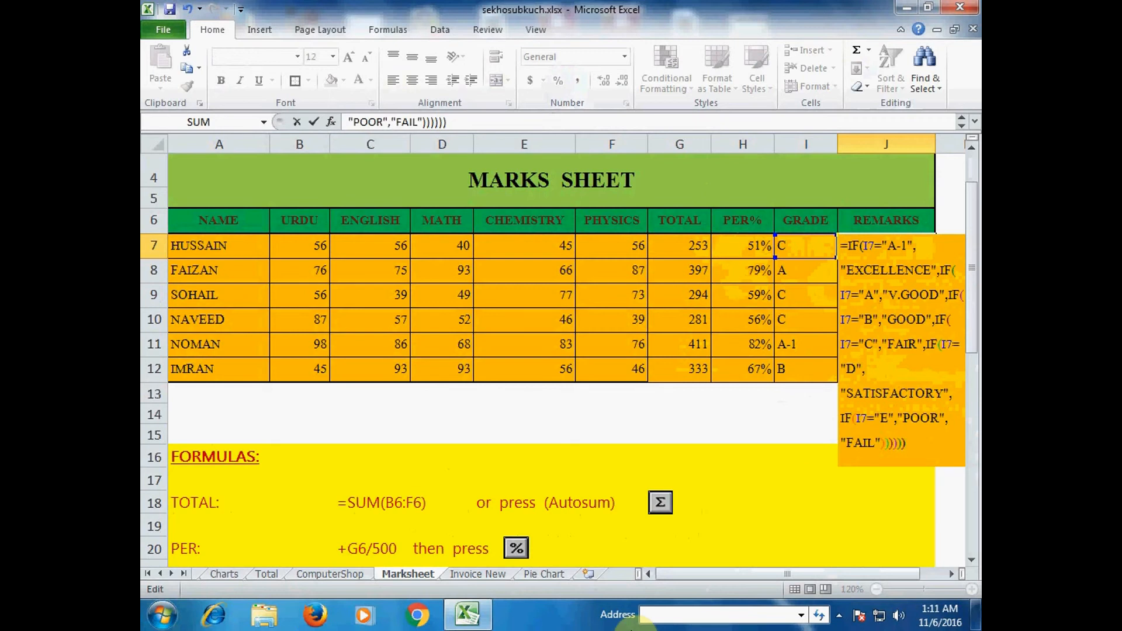
key("ctrl+Return")
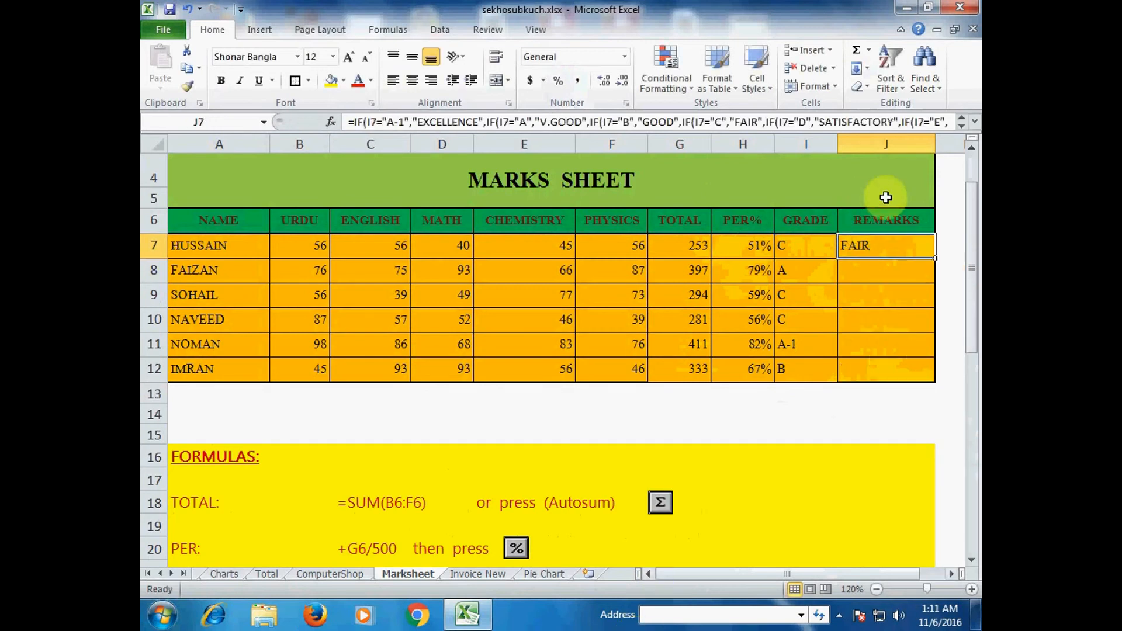
double_click(936, 260)
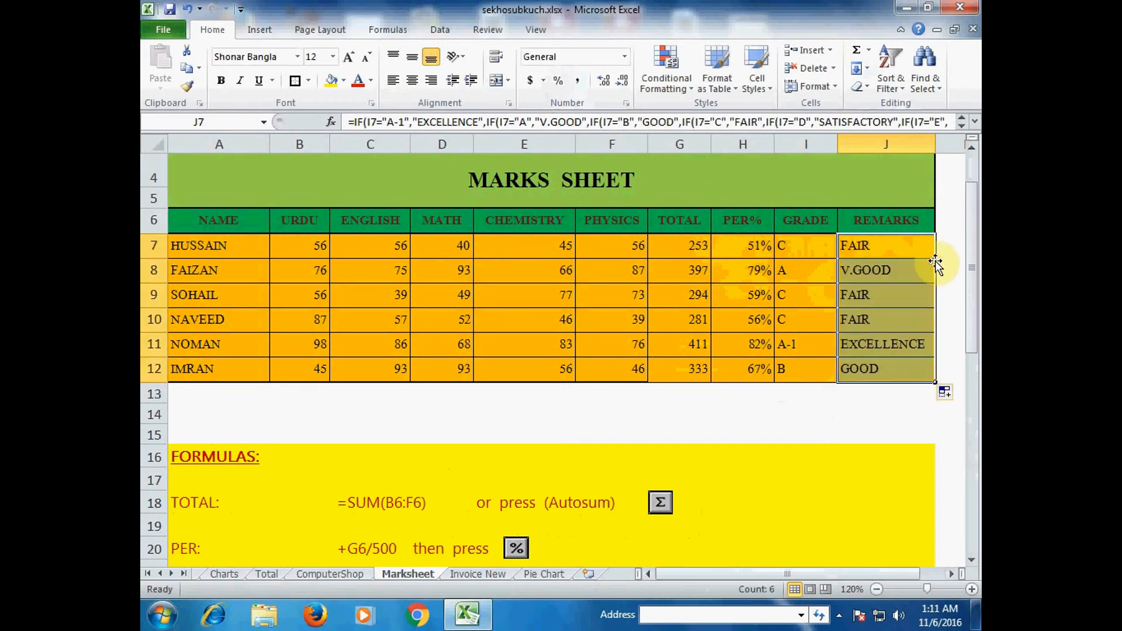
Step: Review the I12 grade formula, the written formula notes, and the GRADE and REMARKS reference tables below the marks sheet
left_click(815, 367)
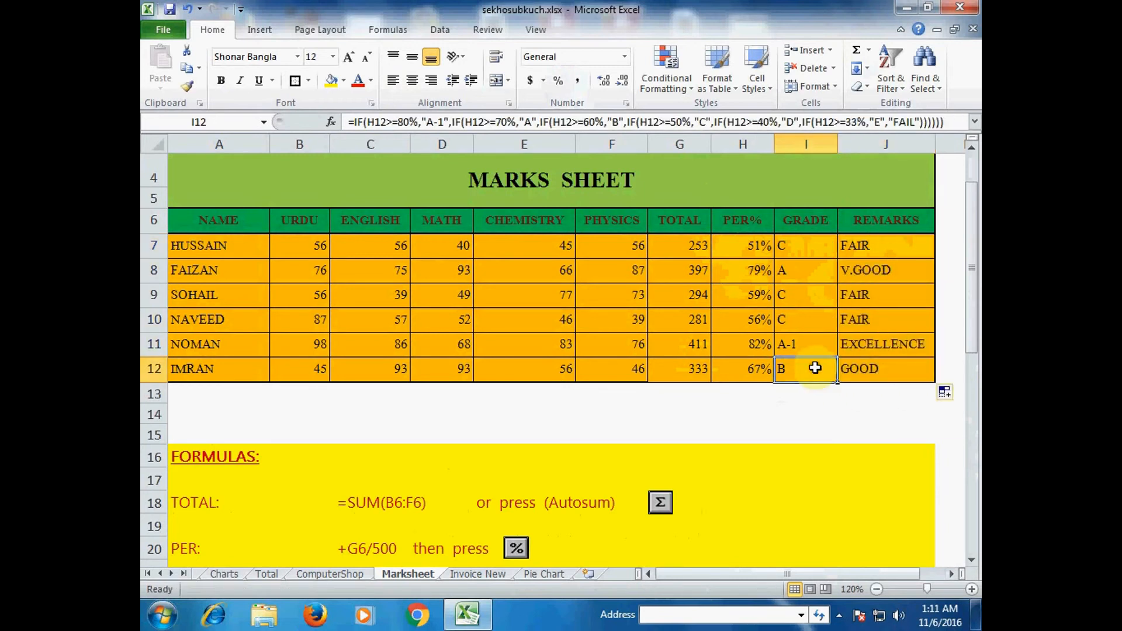
scroll(703, 297, "down", 1)
scroll(703, 296, "down", 3)
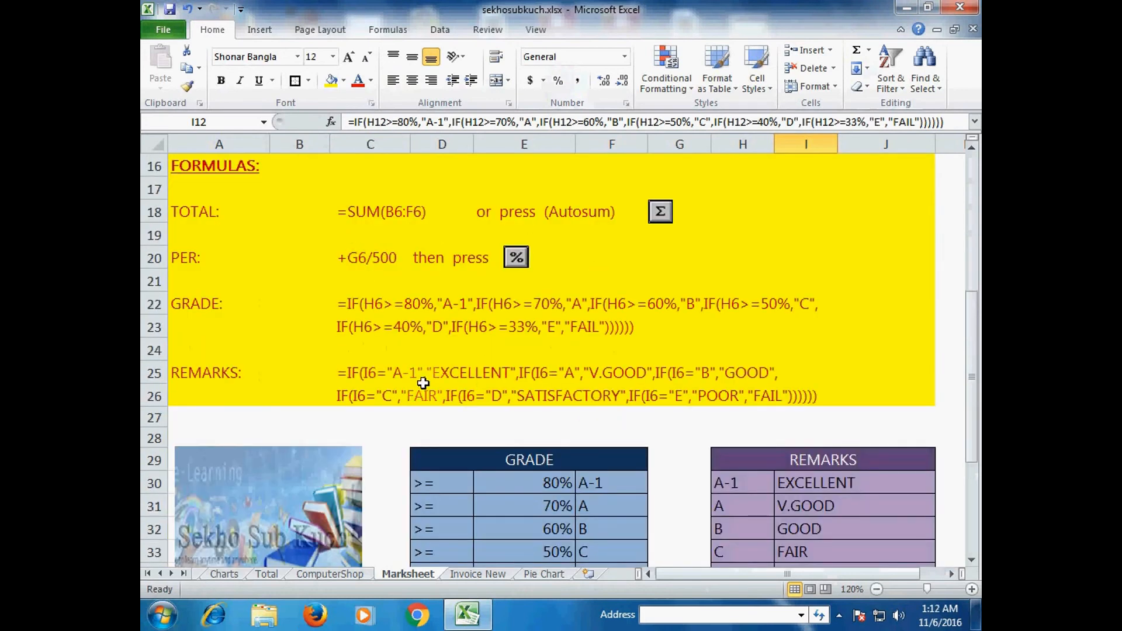
scroll(572, 370, "down", 2)
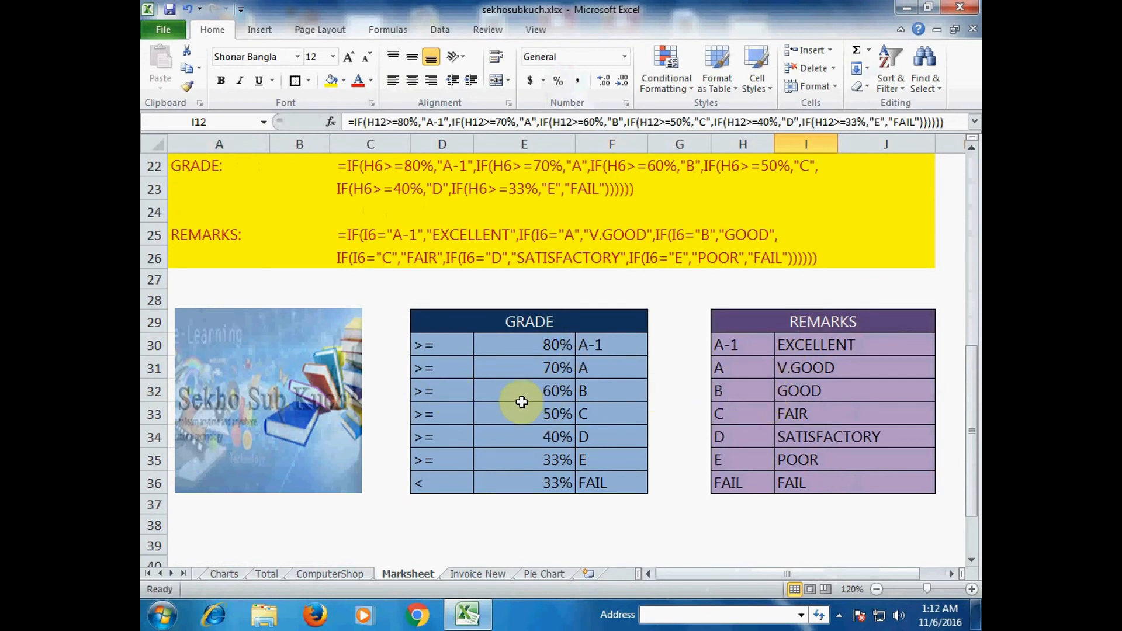
scroll(532, 396, "up", 7)
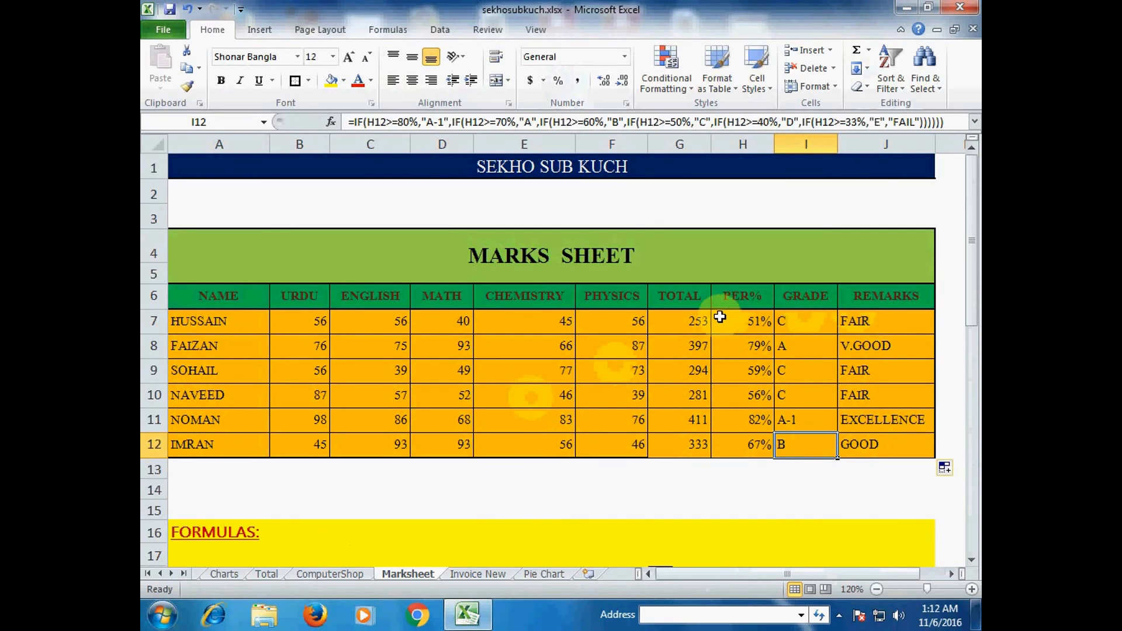